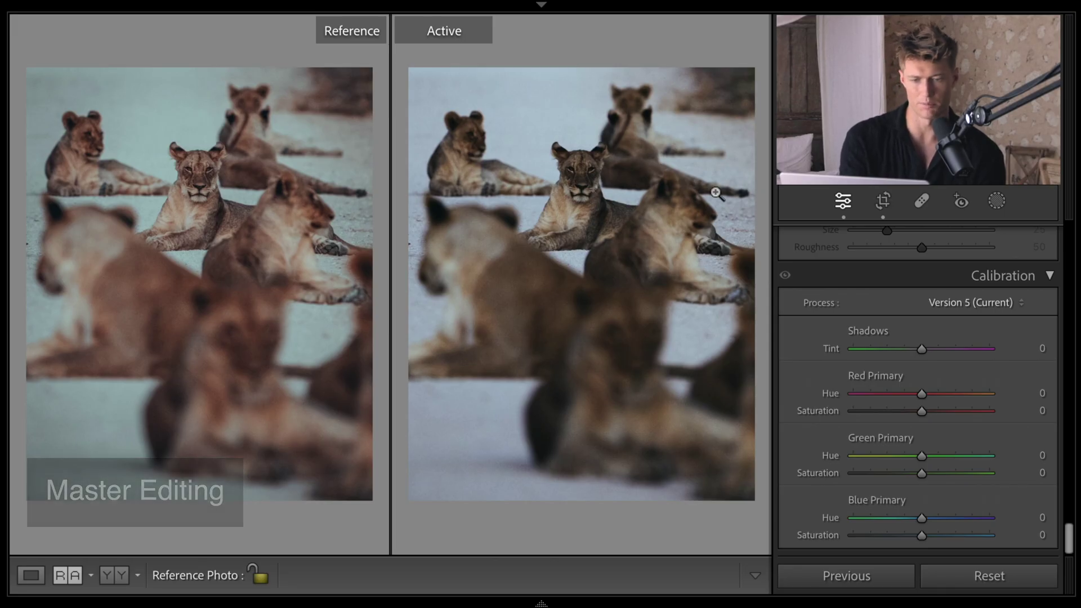
- Toggle the tone curve off and back on to compare its effect on the lion photo
scroll(940, 365, up, 15)
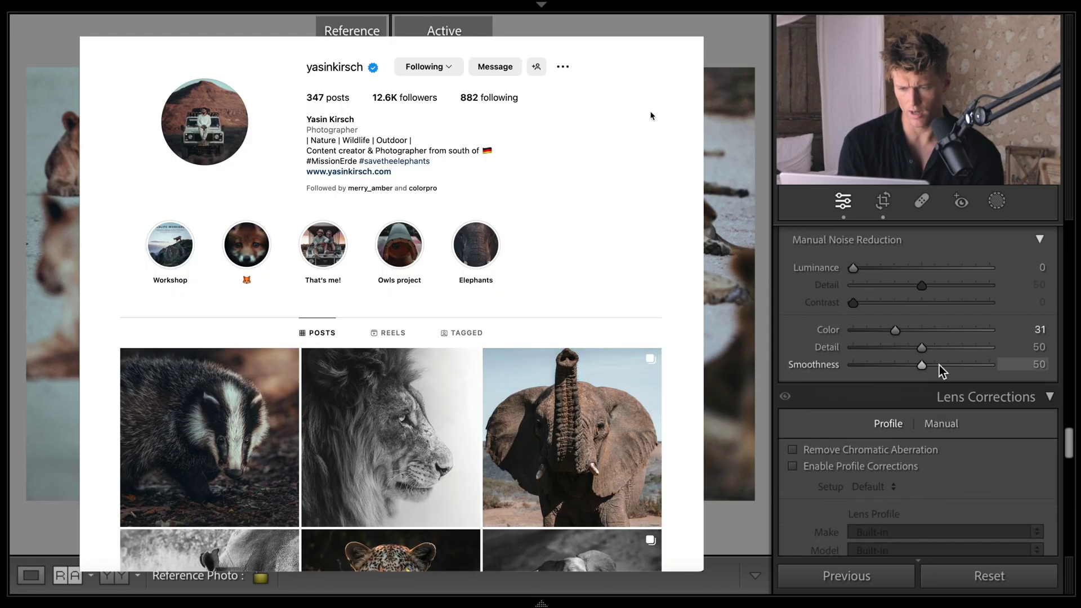
scroll(941, 365, down, 8)
scroll(941, 365, up, 5)
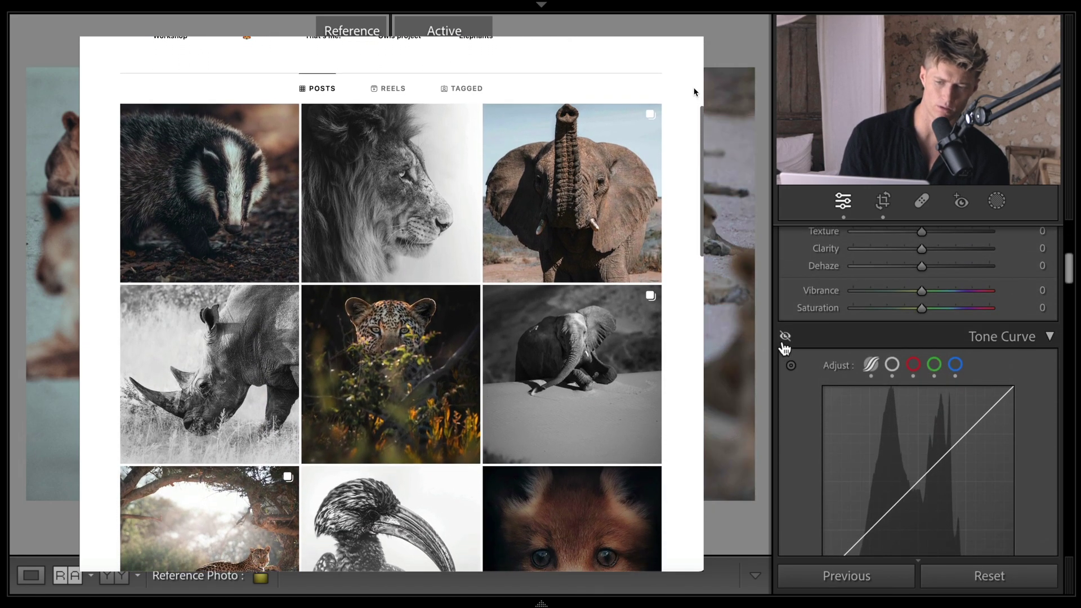
click(784, 338)
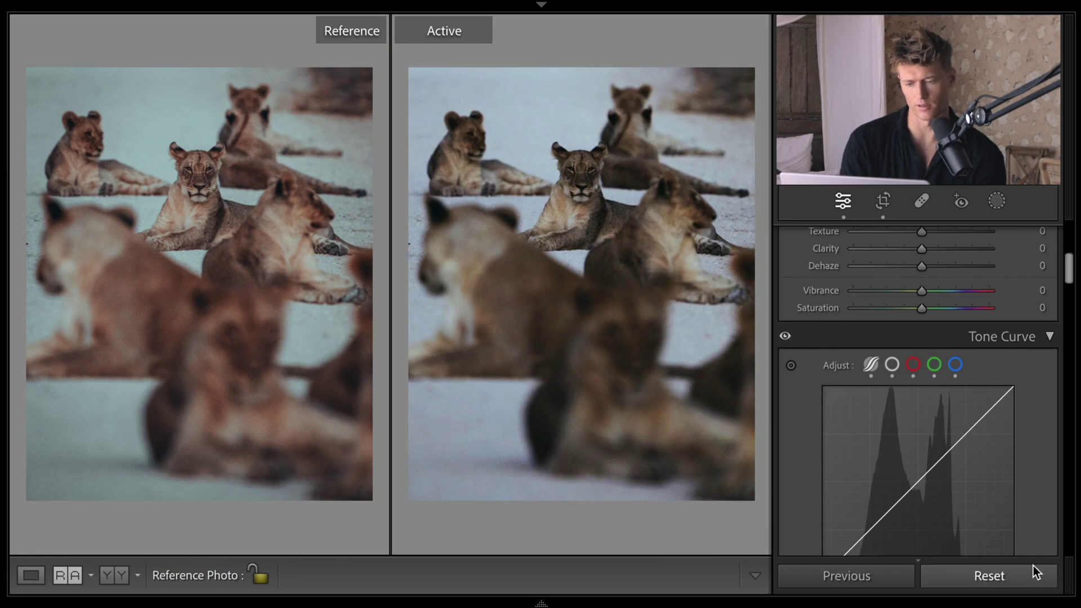
click(1009, 572)
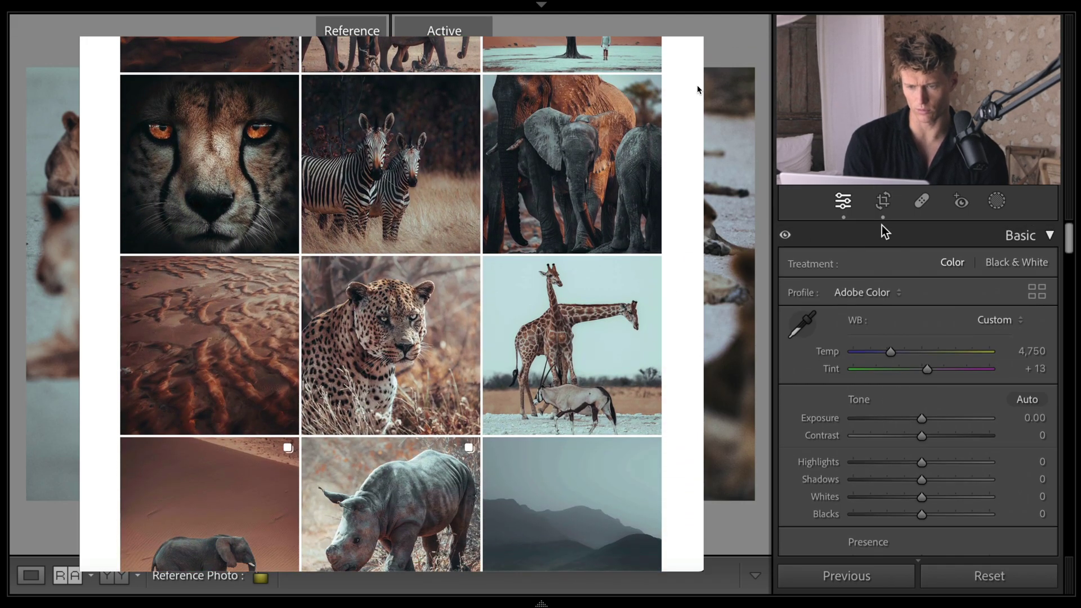
scroll(1007, 390, down, 5)
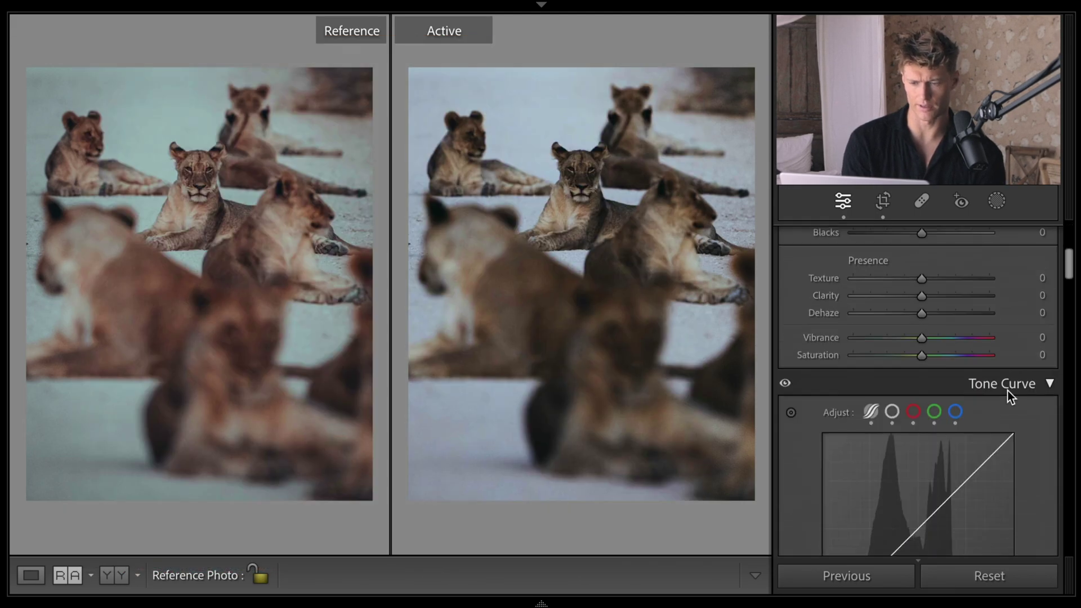
scroll(980, 419, down, 2)
click(786, 336)
click(786, 336)
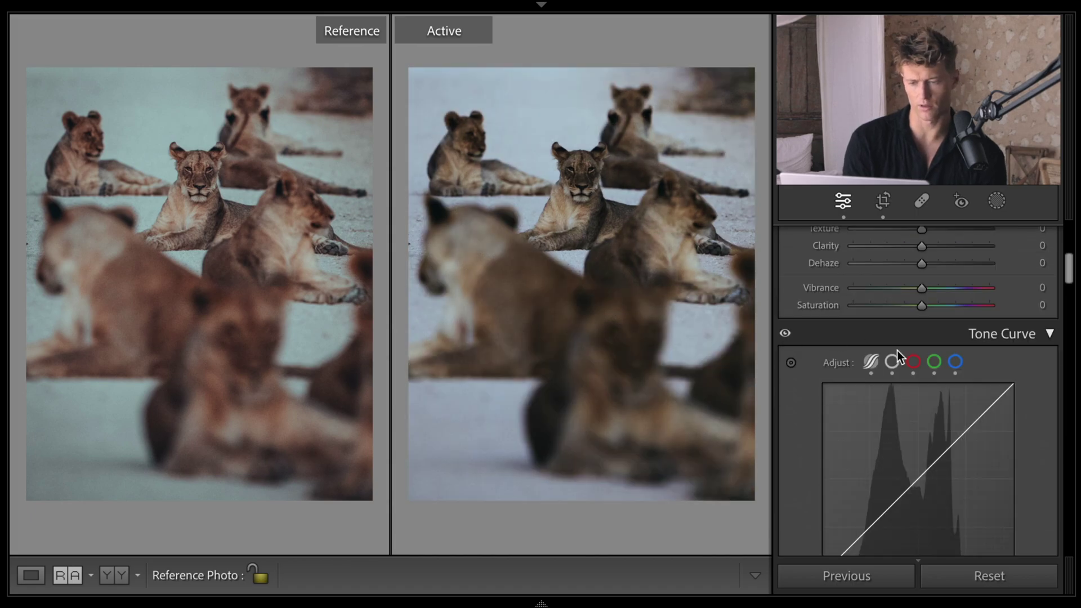
scroll(1013, 383, down, 4)
- Pull the Blue channel curve down slightly near its dark end
click(956, 272)
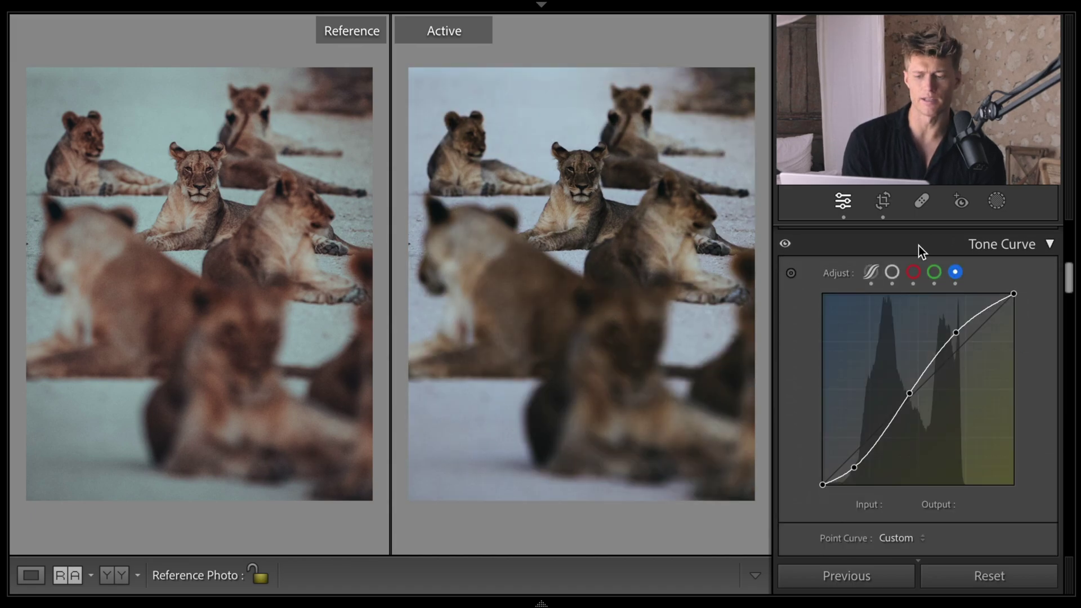
click(934, 272)
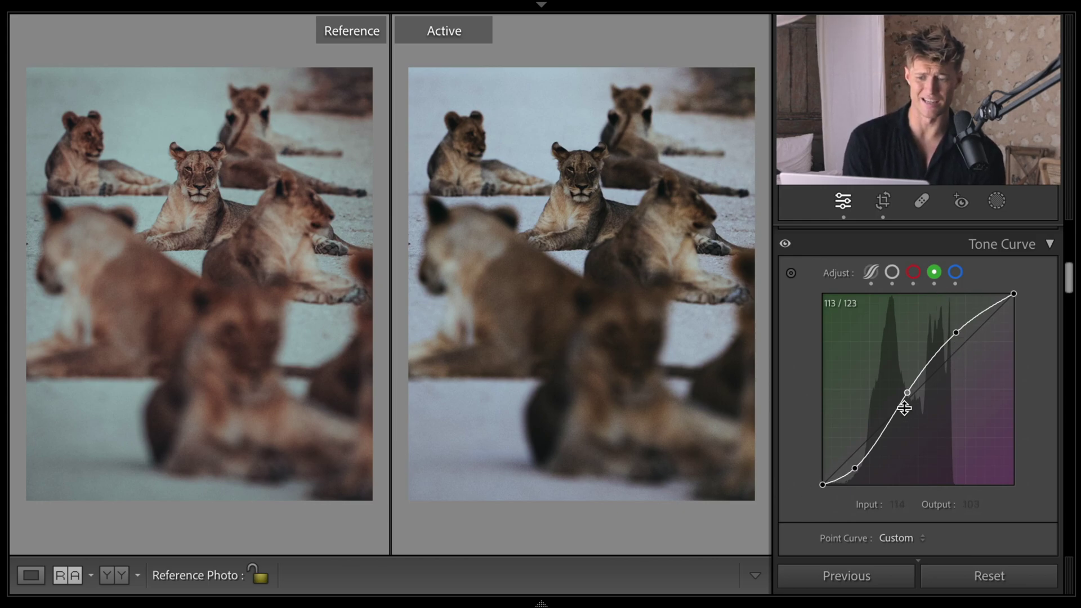
click(936, 273)
click(955, 275)
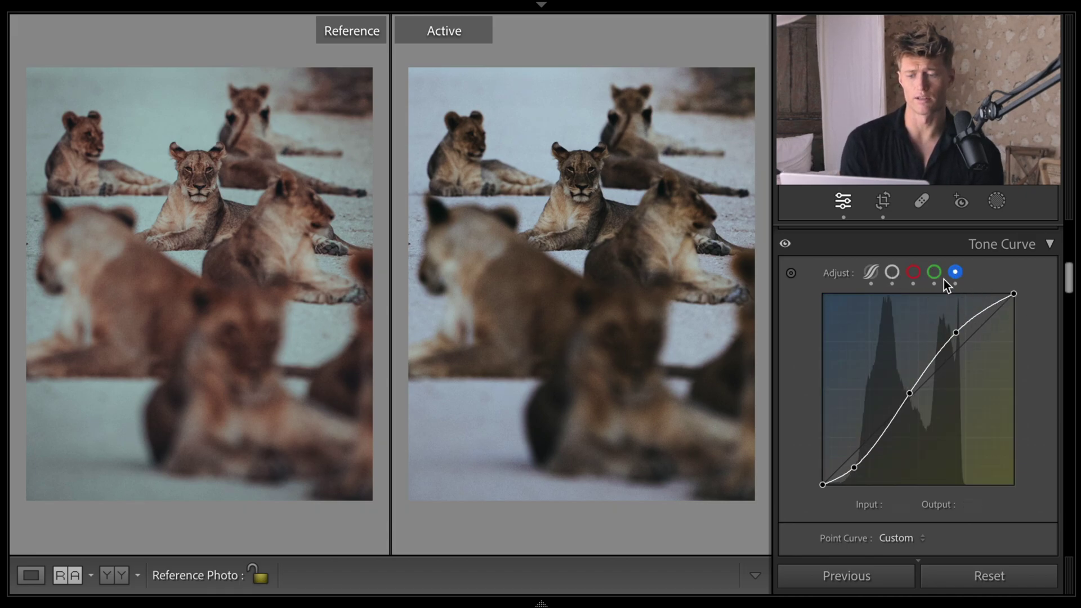
click(938, 274)
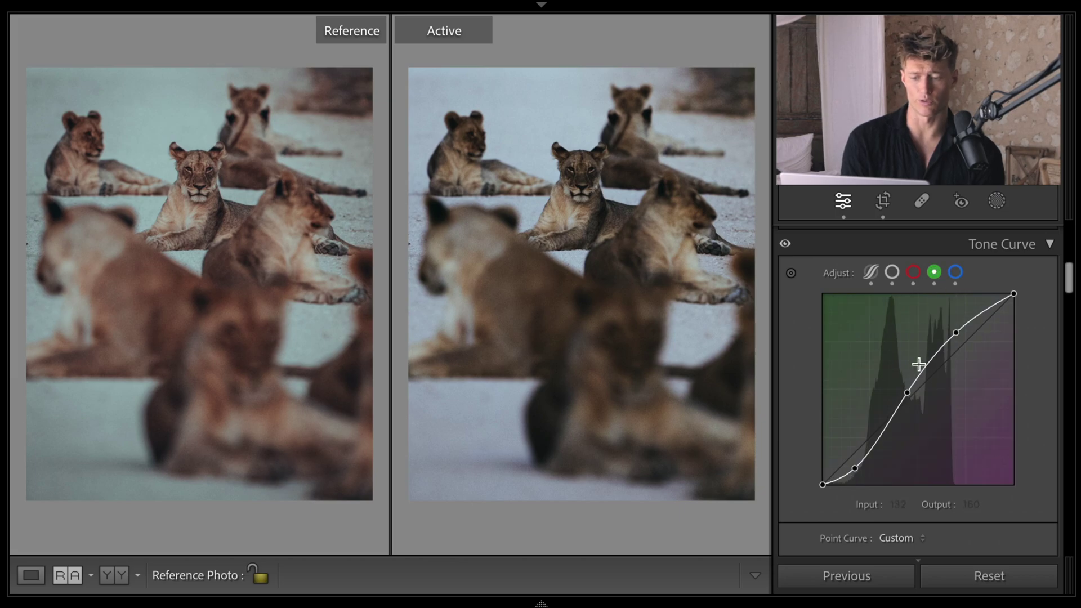
click(912, 270)
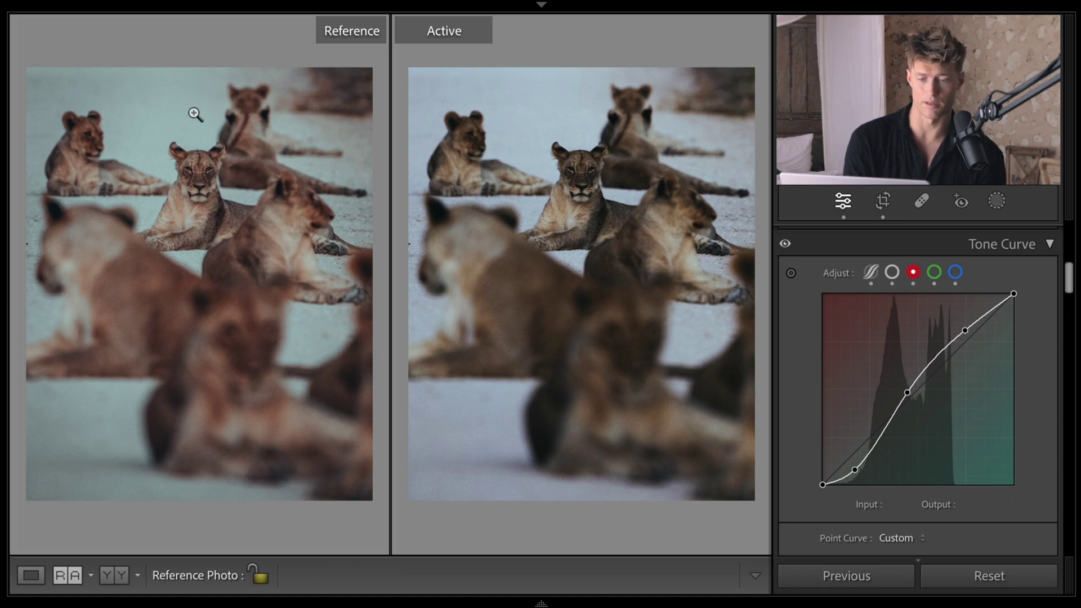
click(955, 273)
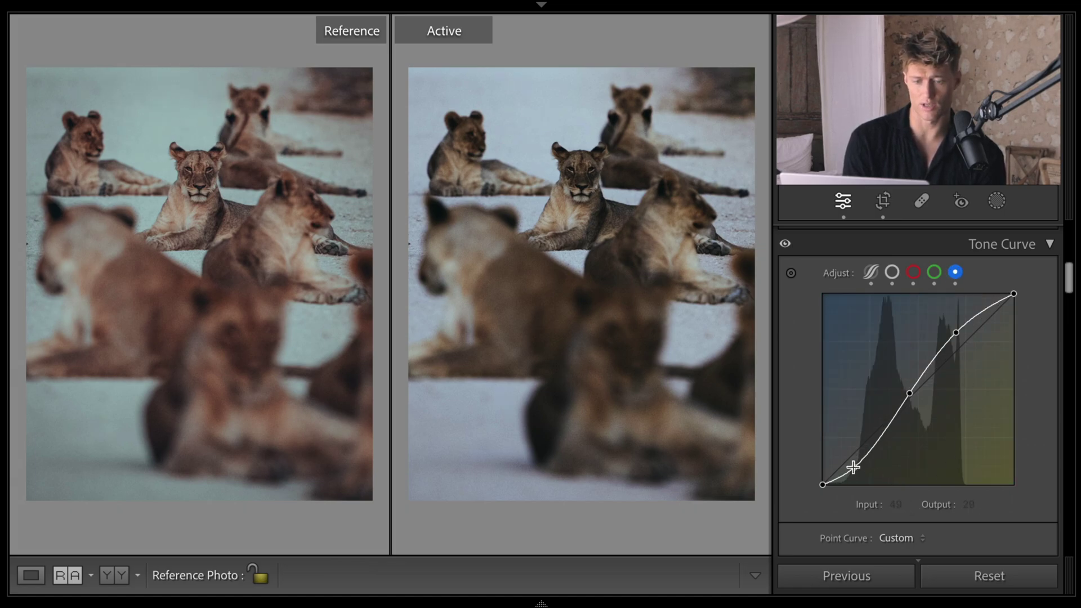
drag(852, 468, 848, 463)
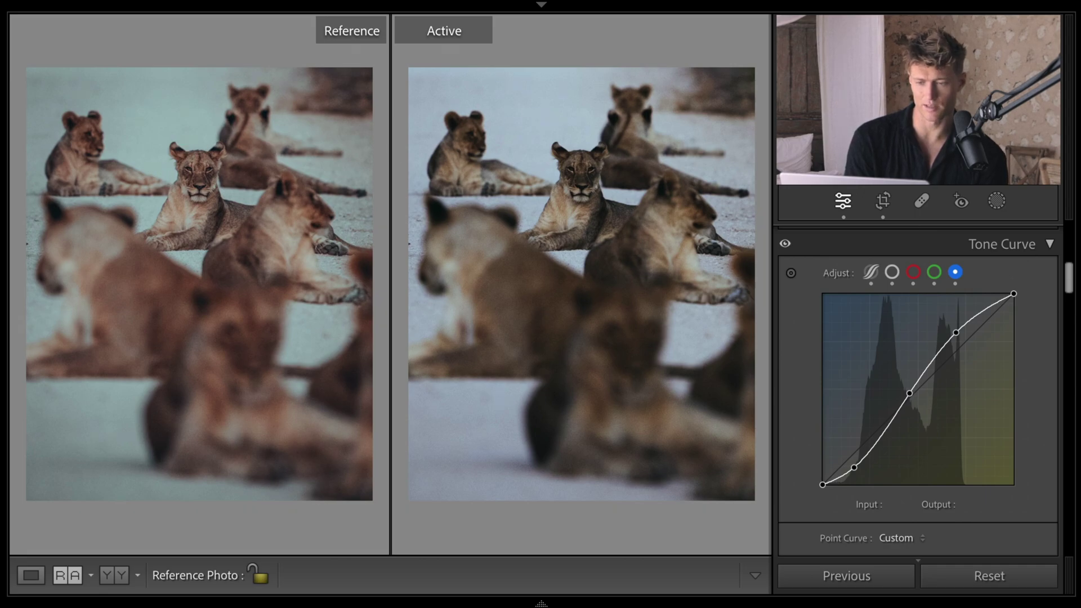
- Check the reference lioness, then lift the RGB curve's black point to 85 for faded shadows
click(934, 272)
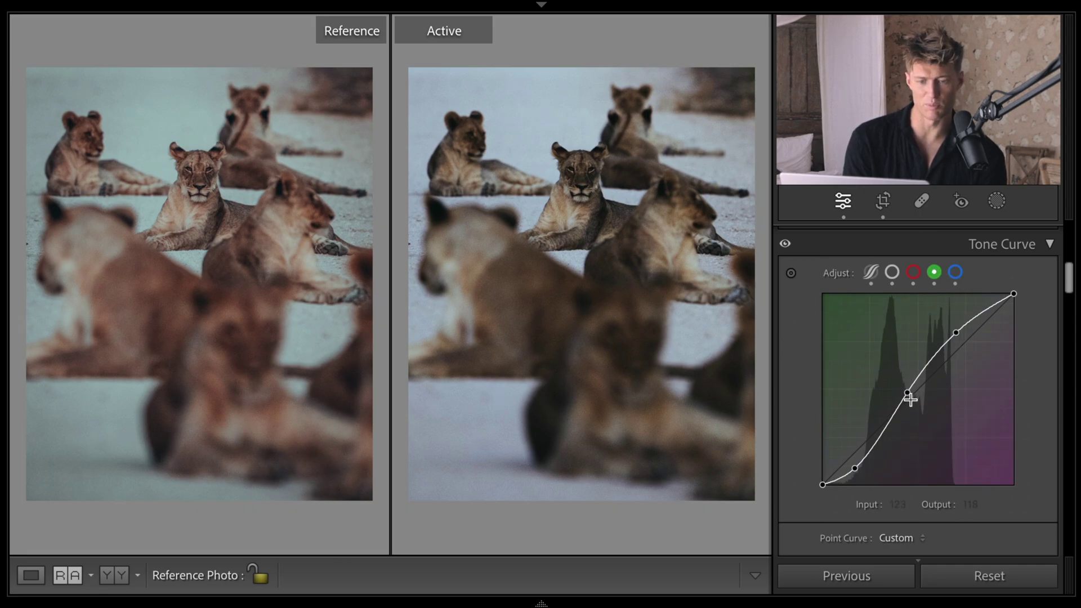
click(175, 207)
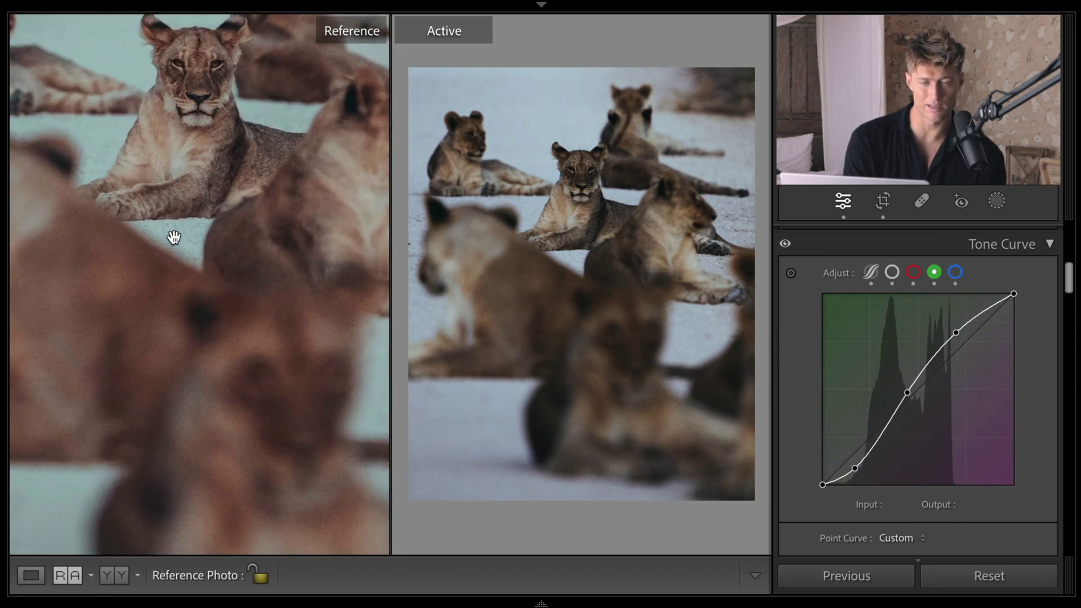
click(188, 129)
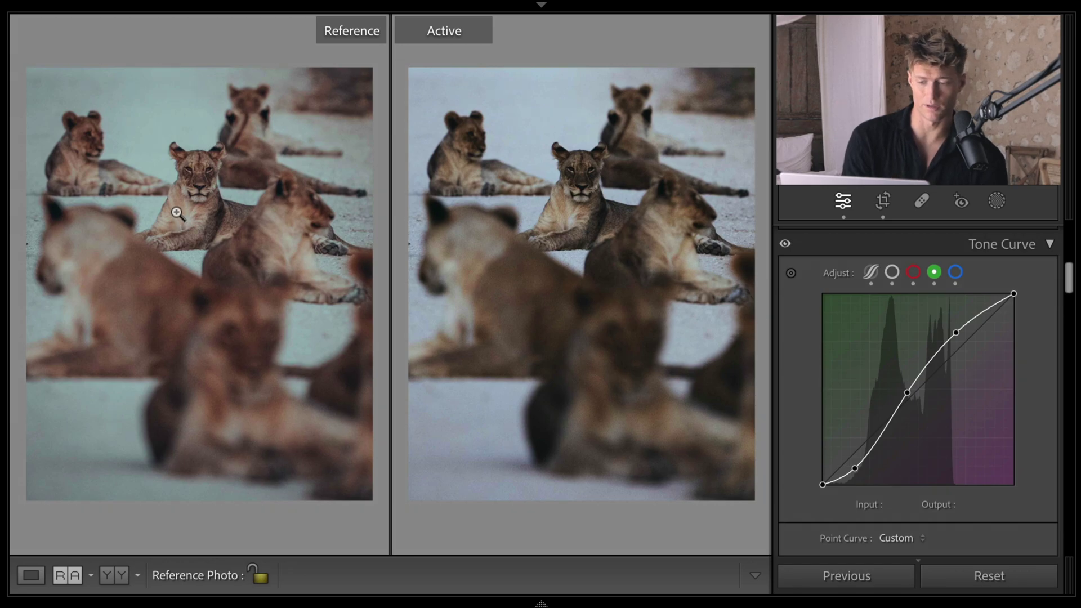
click(913, 272)
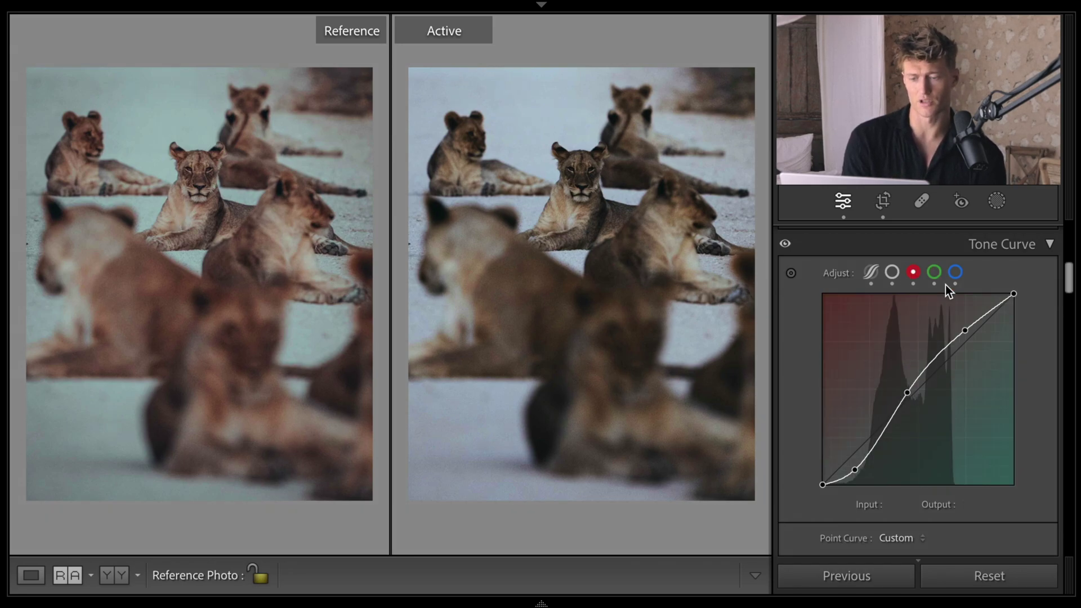
click(892, 273)
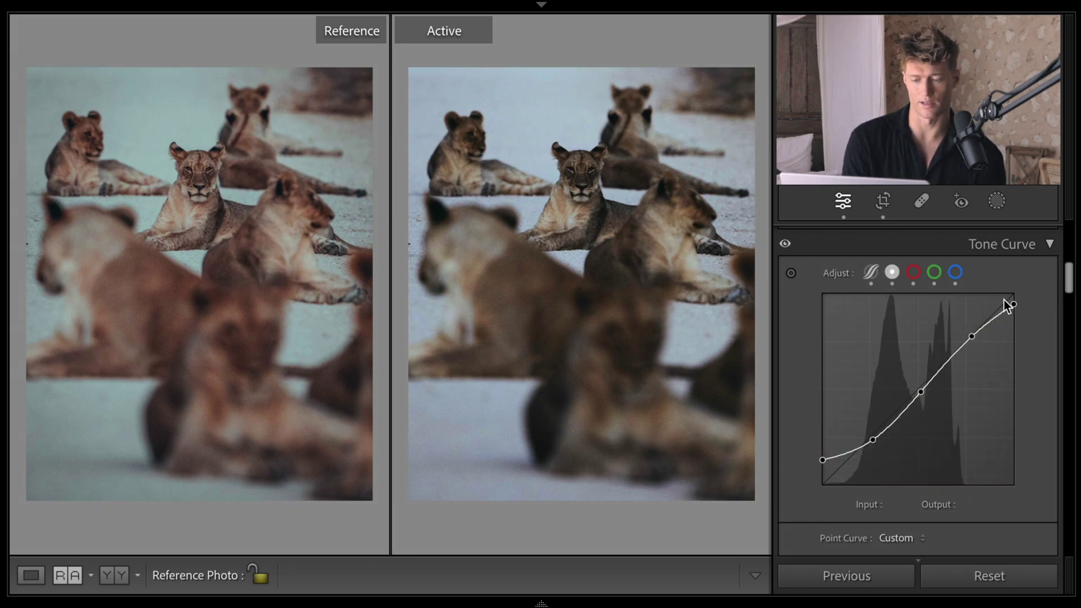
drag(819, 462, 818, 421)
- On the region curve, set Highlights to -18 and Lights to +5
click(871, 273)
scroll(942, 381, down, 3)
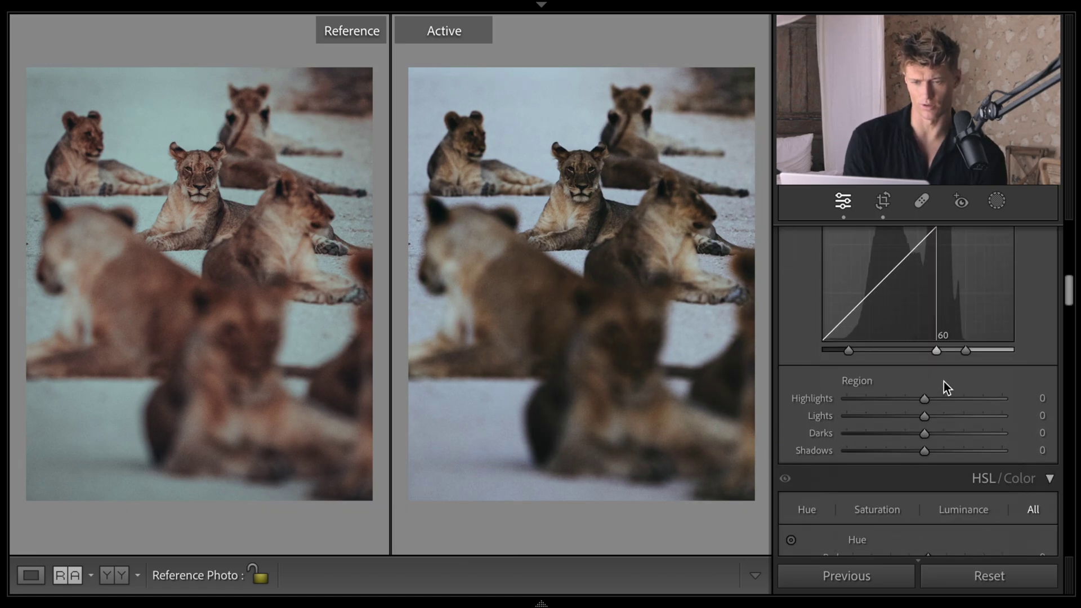
scroll(1056, 364, up, 2)
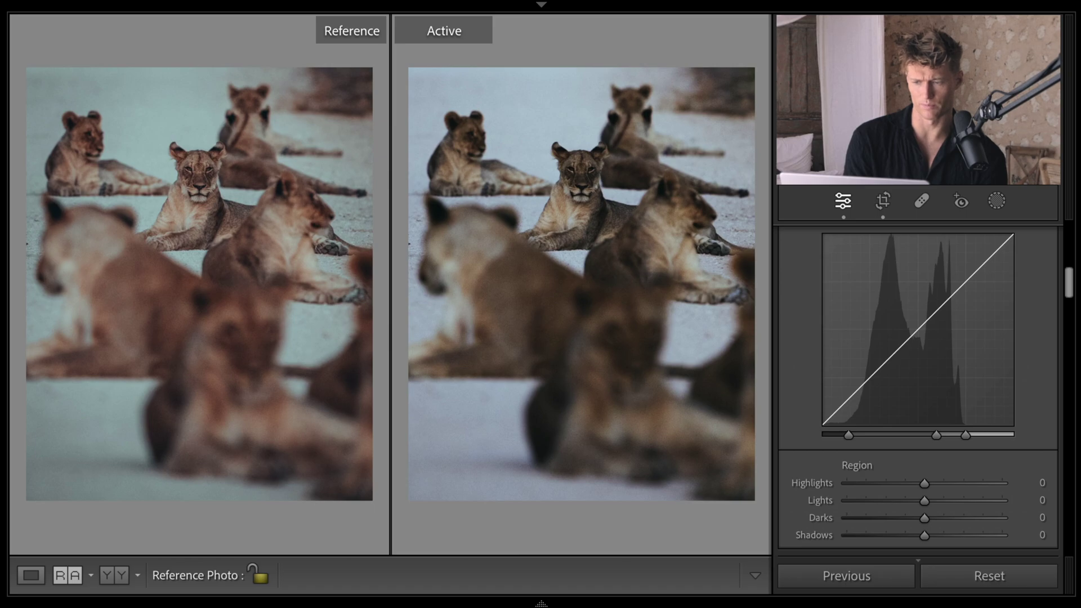
scroll(927, 443, down, 1)
drag(927, 446, 890, 448)
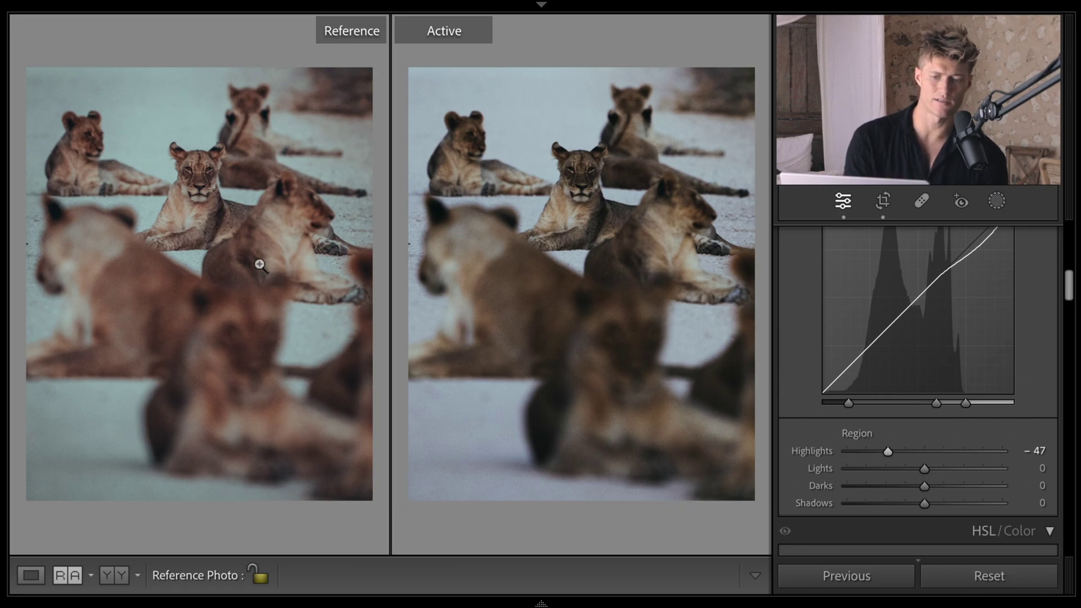
drag(889, 452, 924, 465)
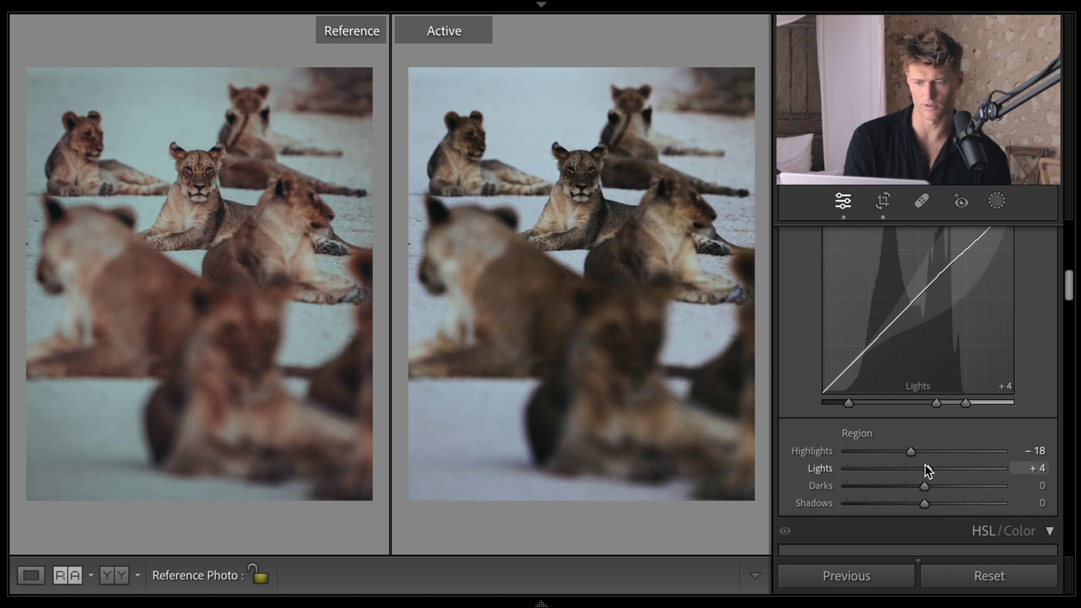
scroll(924, 465, up, 3)
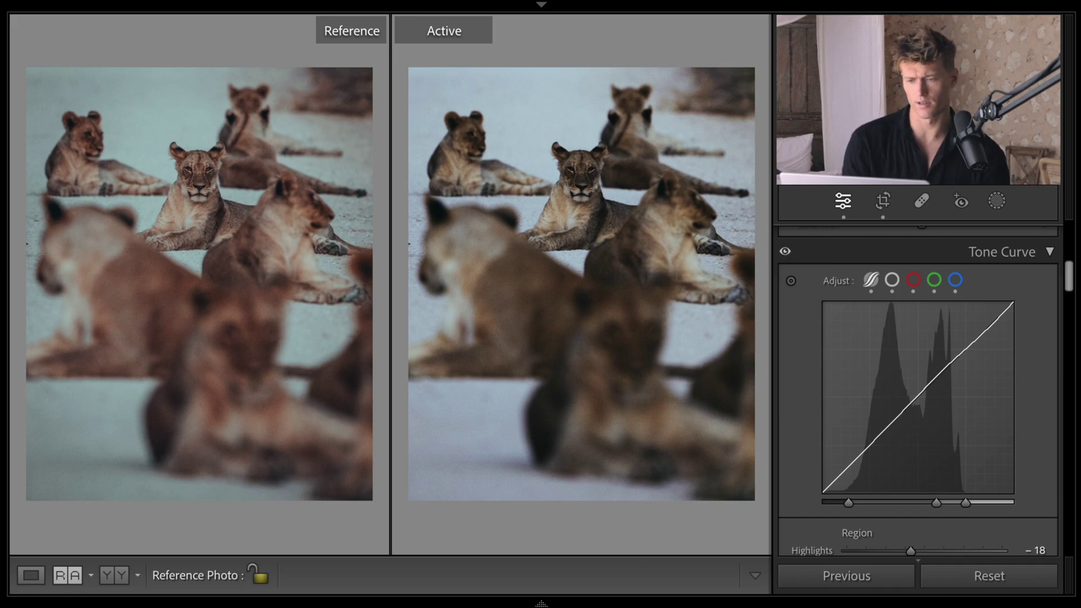
- In the Basic panel, raise Shadows to +100 and lower Highlights to -68
scroll(992, 386, up, 5)
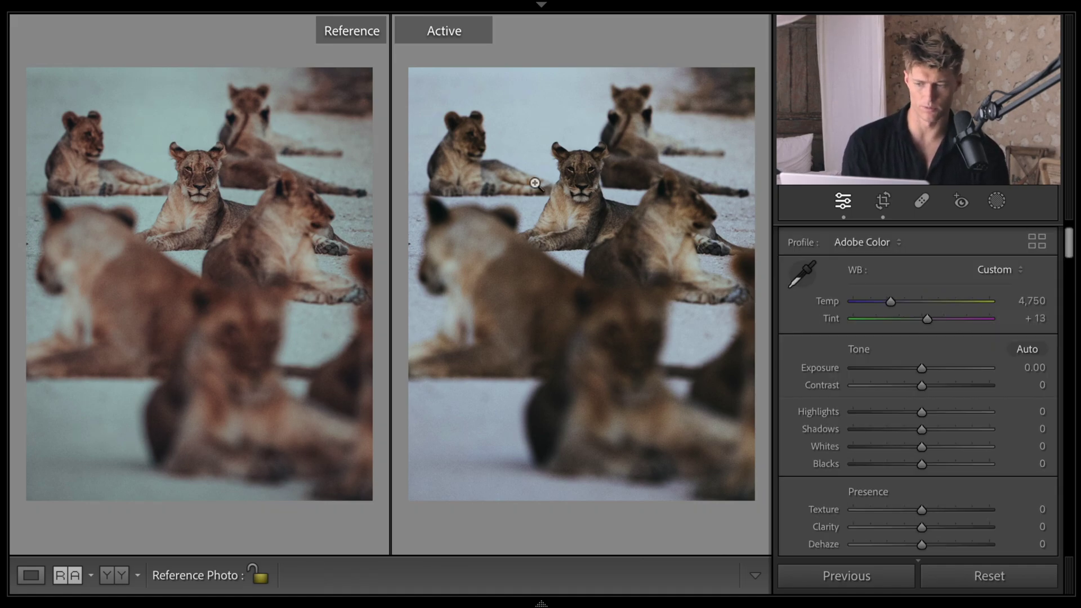
scroll(919, 376, down, 1)
scroll(917, 370, down, 3)
drag(921, 351, 989, 351)
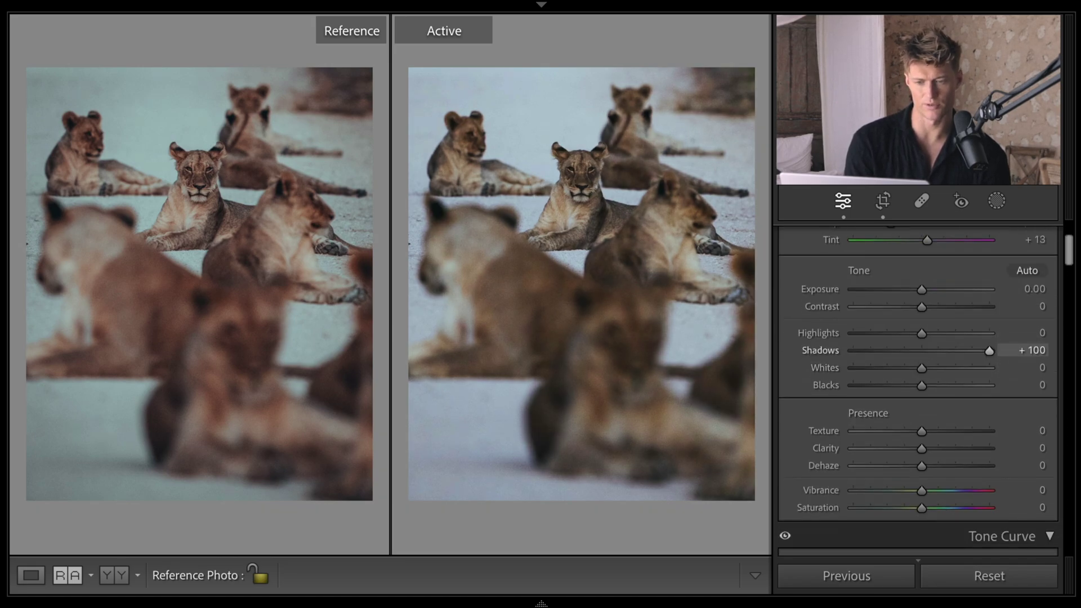
mouse_move(5, 379)
click(880, 332)
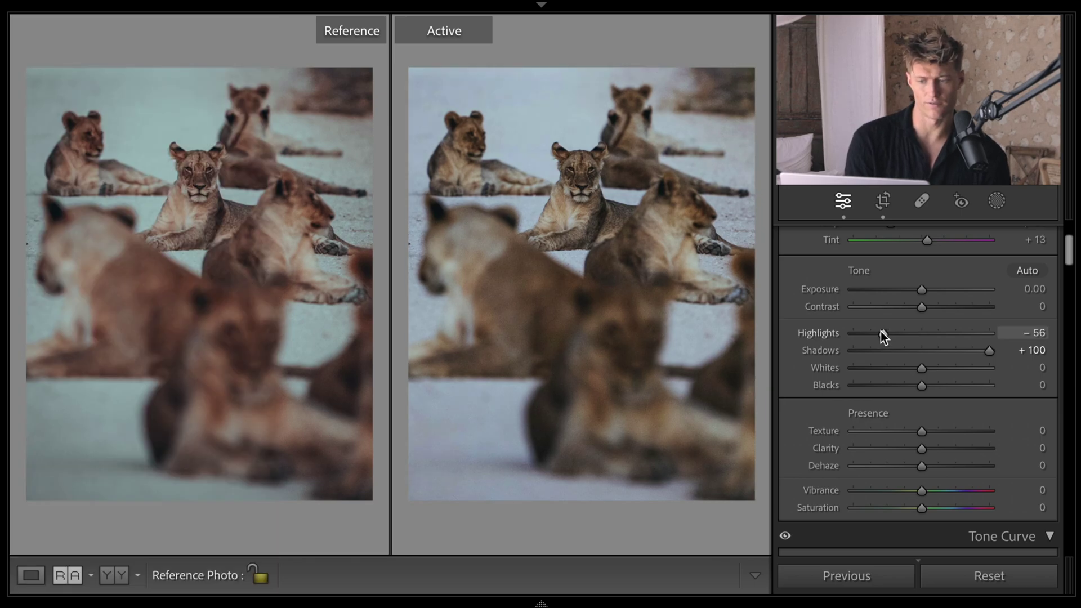
drag(884, 333, 874, 333)
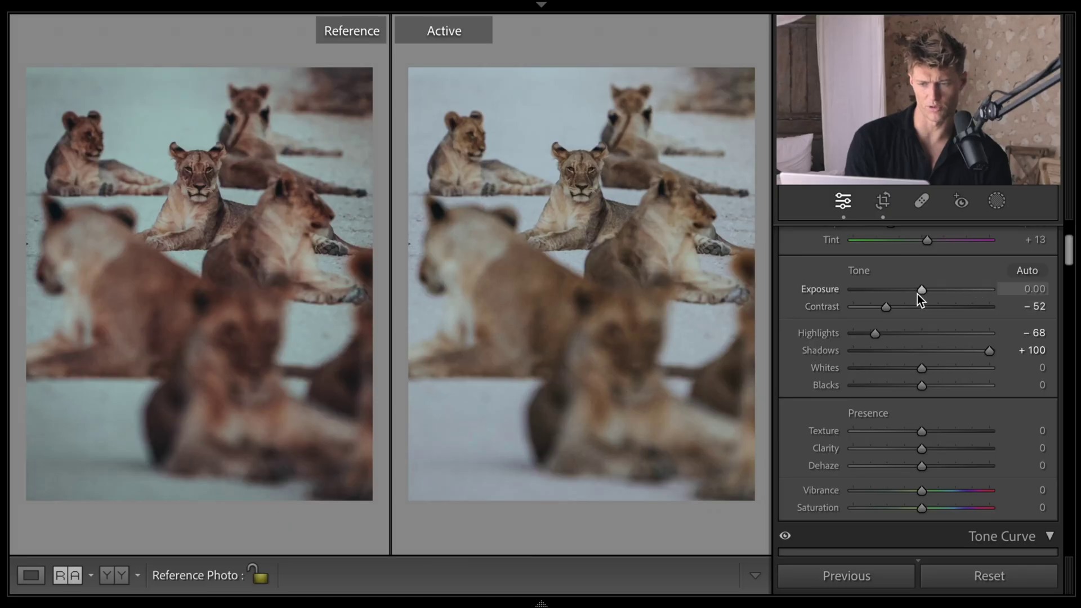
- Lower Exposure to -0.20 and warm Temp to 5,327
key(Down)
key(Down)
key(Down)
key(Down)
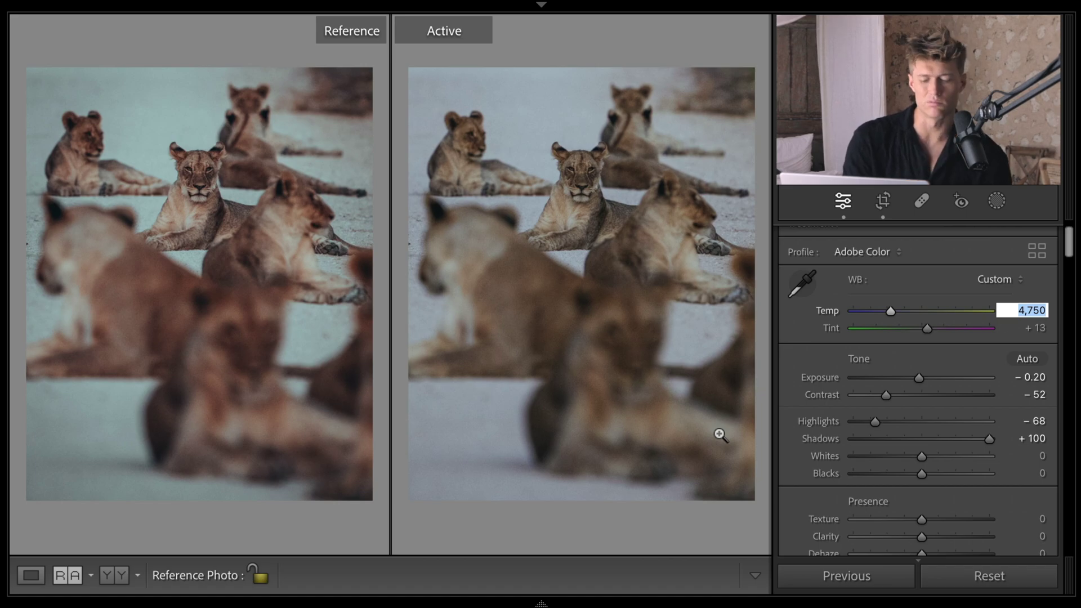
text(5327)
key(Return)
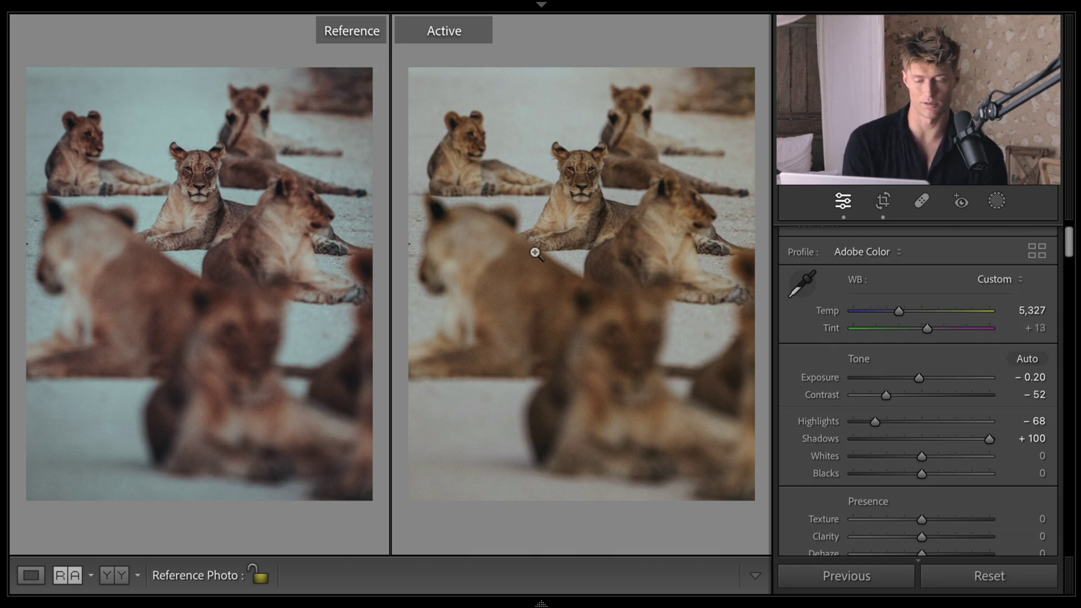
- Raise Clarity to +19 and boost Vibrance to +48
scroll(1011, 331, down, 4)
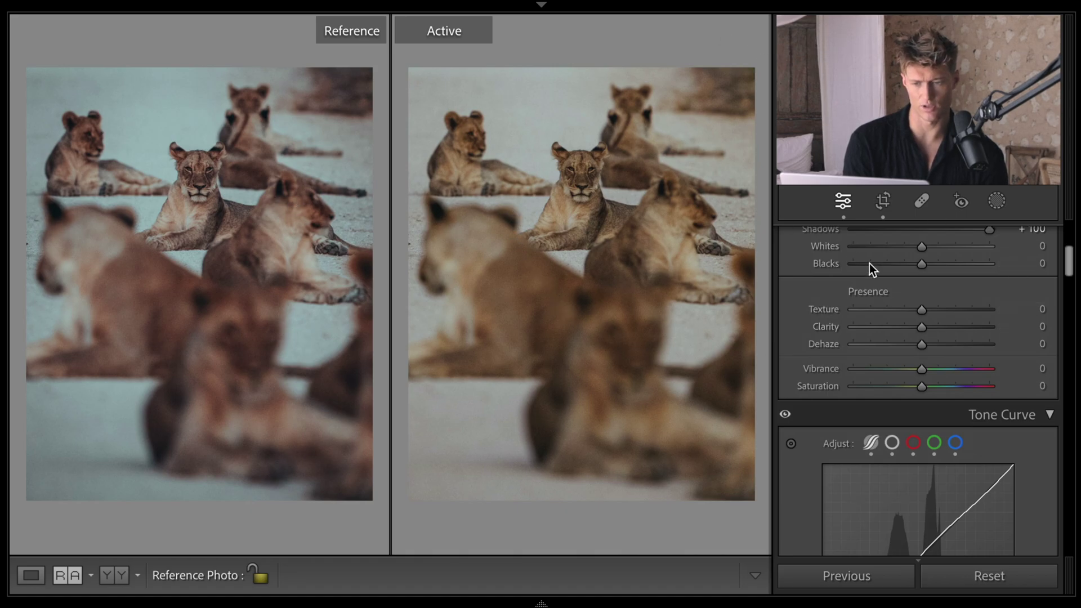
drag(922, 327, 934, 325)
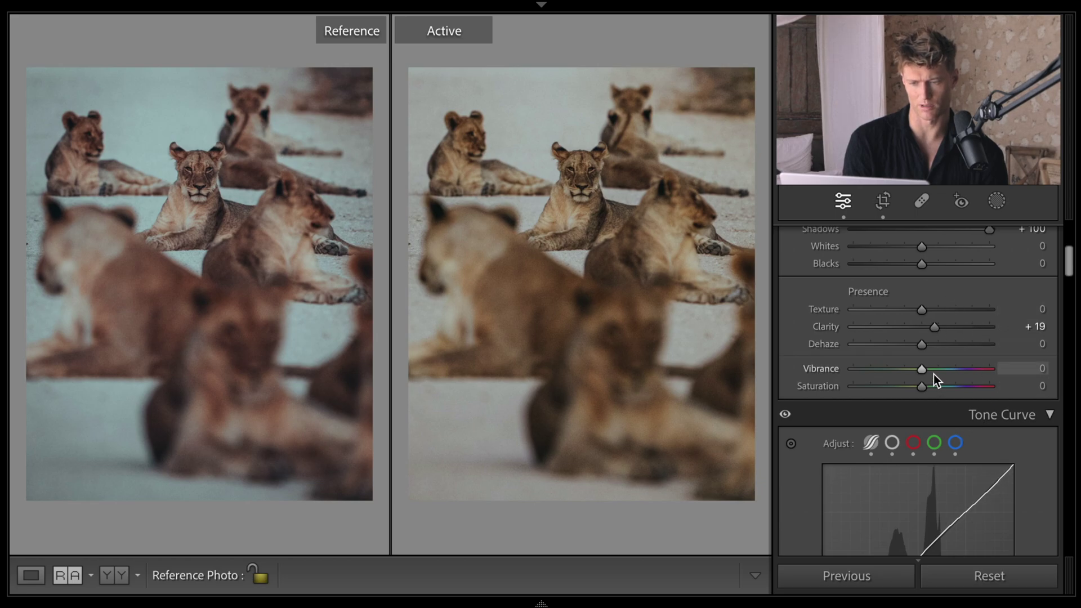
mouse_move(933, 370)
mouse_down()
mouse_move(954, 371)
mouse_move(905, 387)
mouse_move(930, 371)
mouse_up()
- Ease back the Blacks and brighten the Whites
scroll(946, 387, up, 3)
mouse_move(922, 352)
mouse_down()
mouse_move(945, 359)
mouse_move(933, 361)
mouse_up()
scroll(934, 361, down, 10)
- Set HSL luminance: Yellow +53, Aqua +58, Blue +37, Red -15, Orange -15
scroll(901, 375, down, 7)
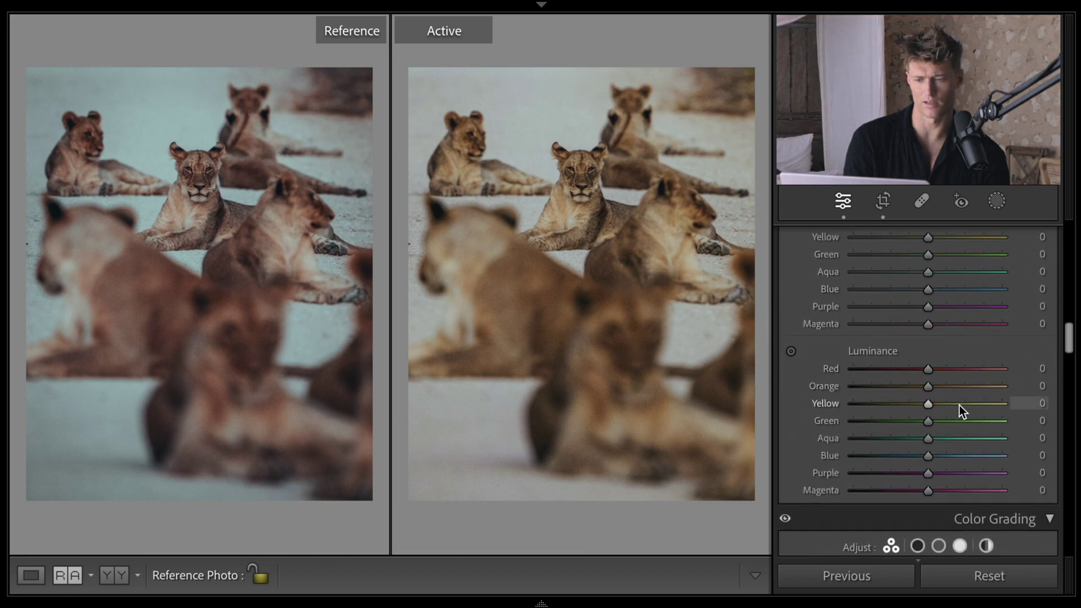
drag(957, 407, 952, 454)
scroll(902, 368, down, 1)
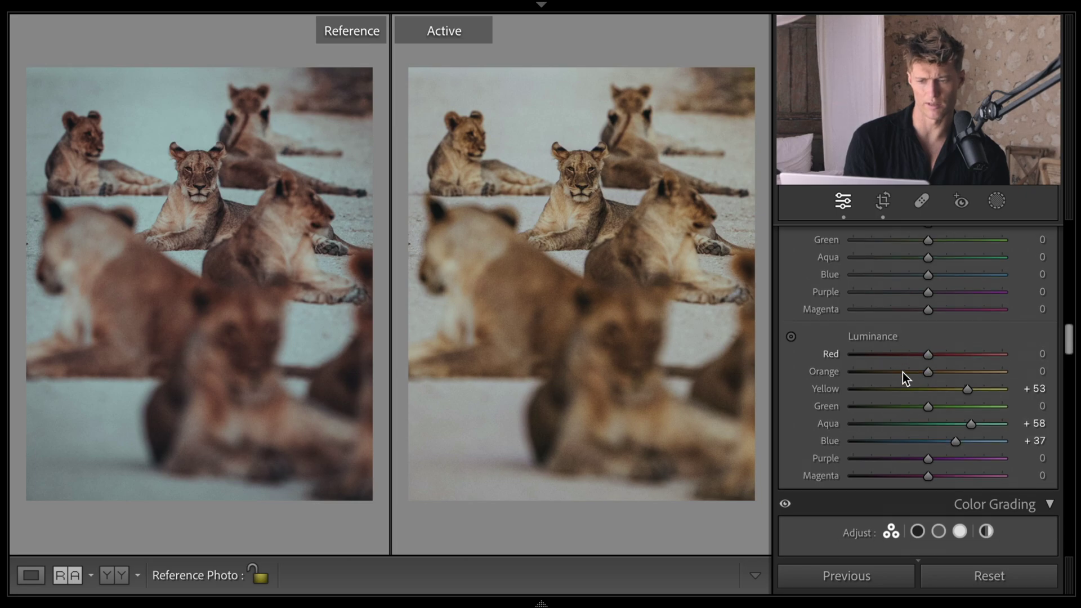
drag(903, 373, 909, 396)
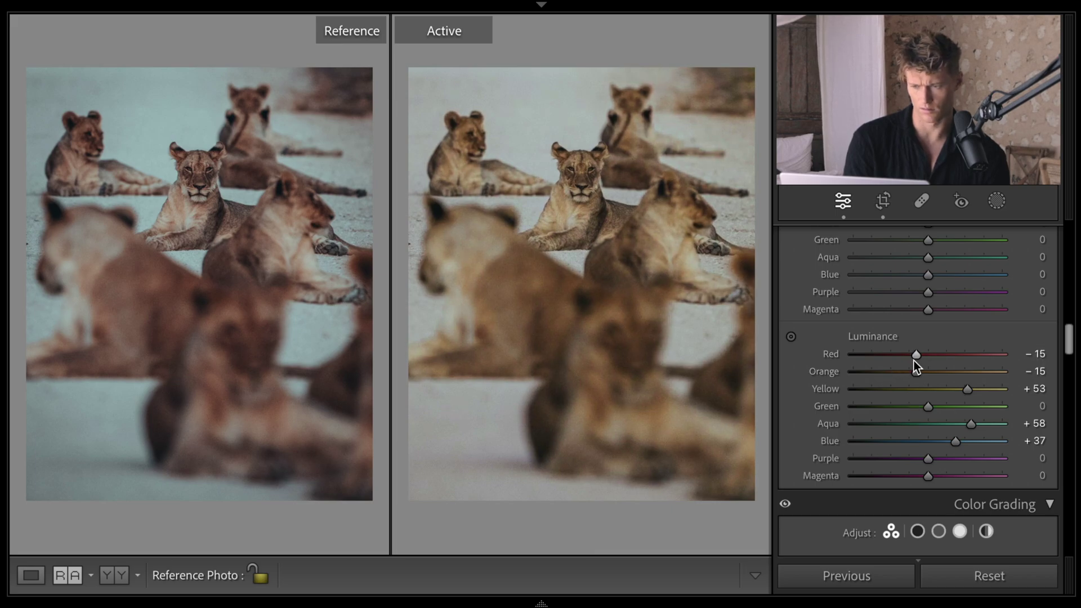
scroll(975, 397, down, 3)
scroll(1030, 349, up, 10)
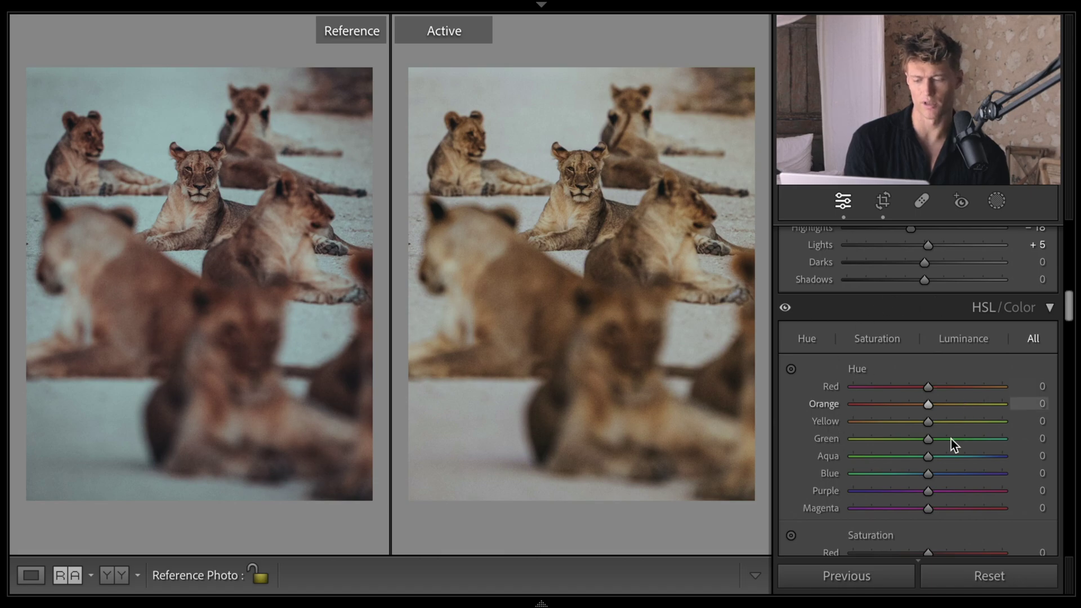
- Set HSL hues: Red +20, Orange -14, Yellow -60, Green -64, Aqua -22, Blue -12
scroll(951, 440, down, 2)
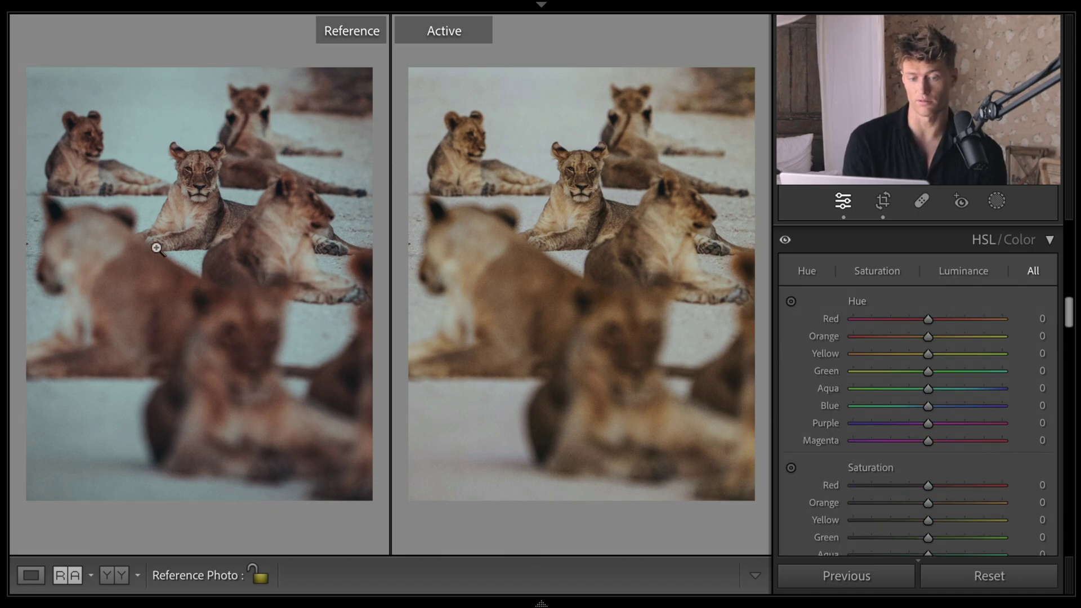
drag(903, 334, 880, 345)
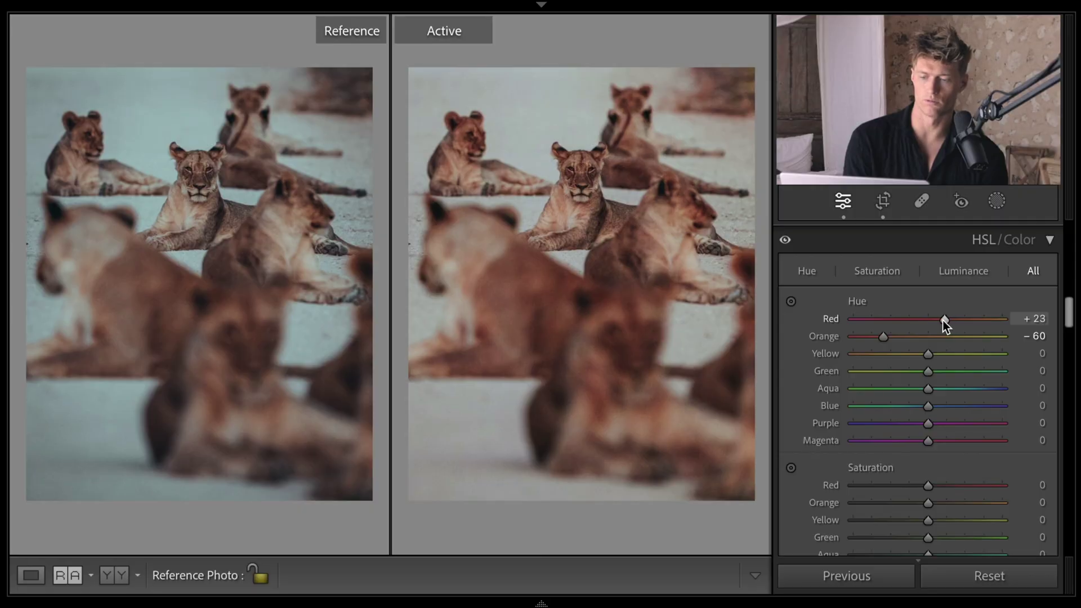
drag(943, 320, 941, 320)
drag(870, 355, 1024, 401)
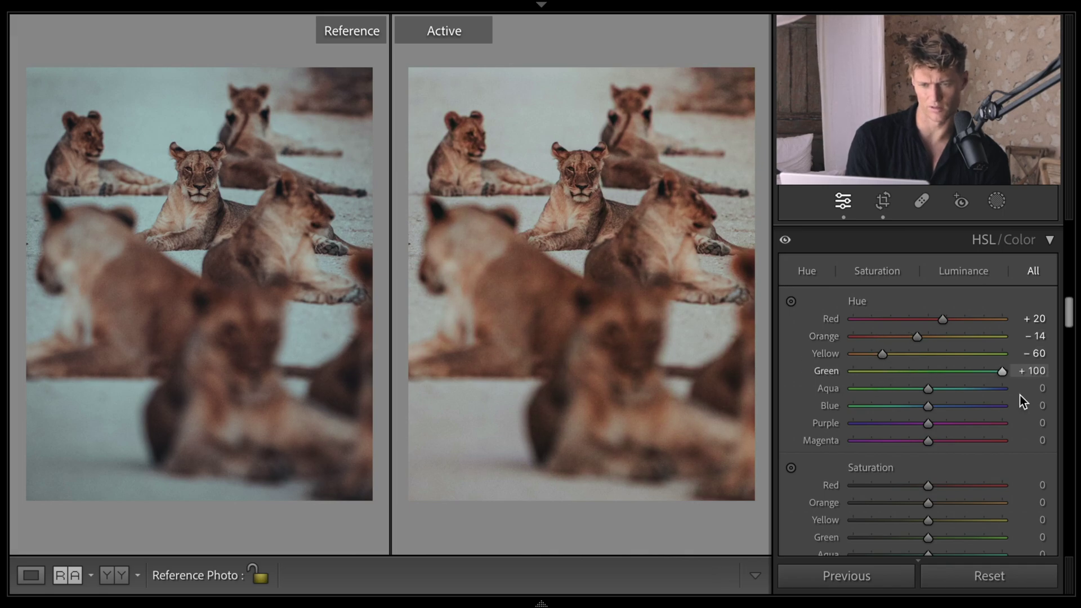
drag(880, 370, 877, 413)
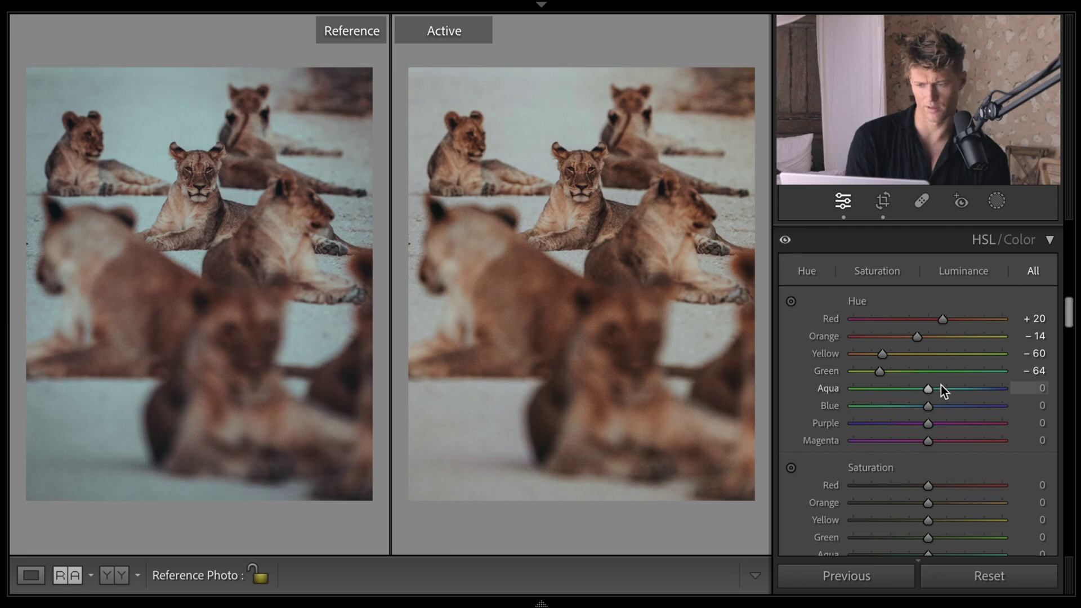
drag(939, 387, 1008, 405)
drag(918, 397, 923, 328)
scroll(910, 393, down, 3)
- Set HSL saturation: Red -6, Orange +24, Yellow -27, Green -44, Aqua -44, Blue -59
drag(927, 413, 496, 366)
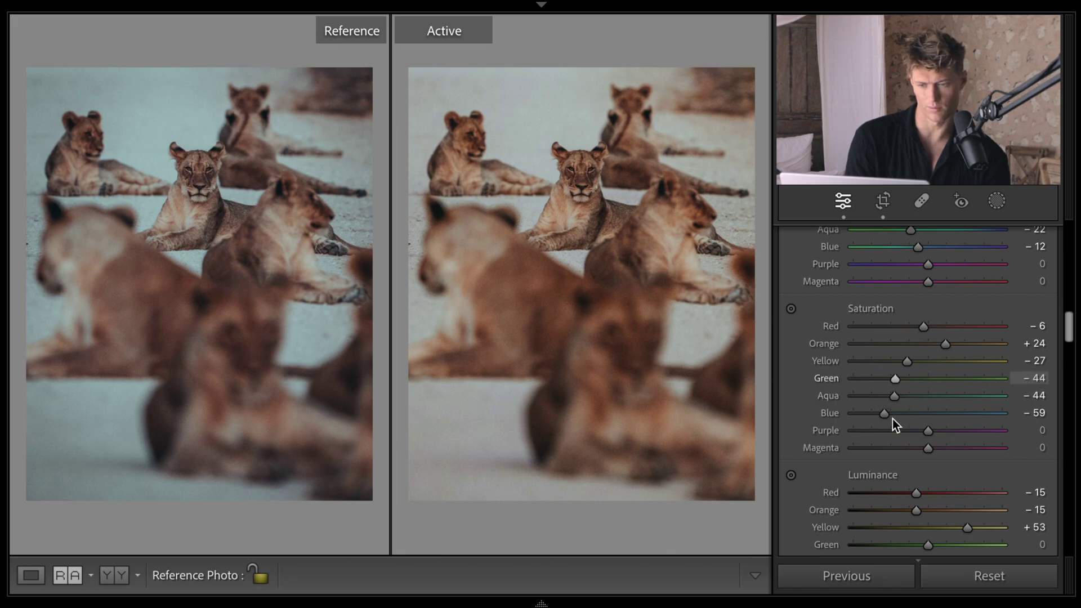
scroll(904, 437, down, 10)
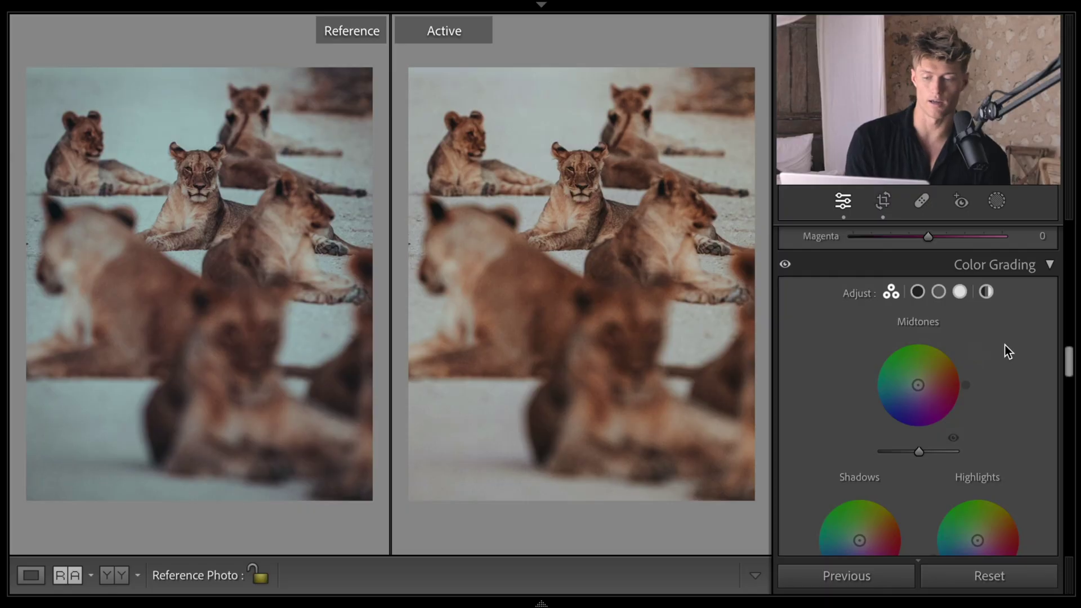
- Select the Shadows grading wheel and set Hue 231 with Saturation 15
scroll(1007, 345, down, 2)
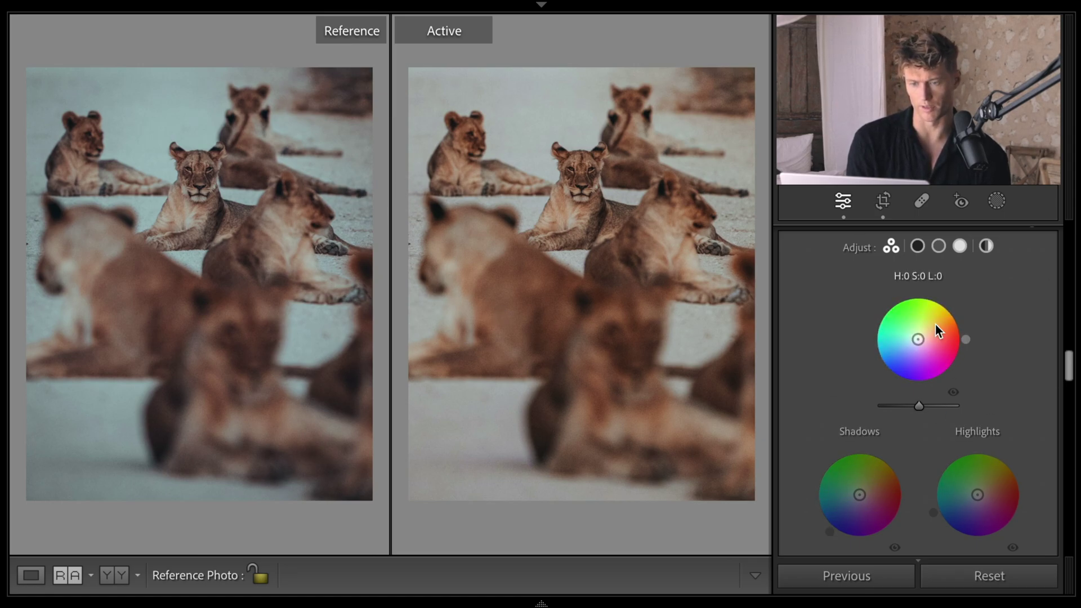
click(917, 246)
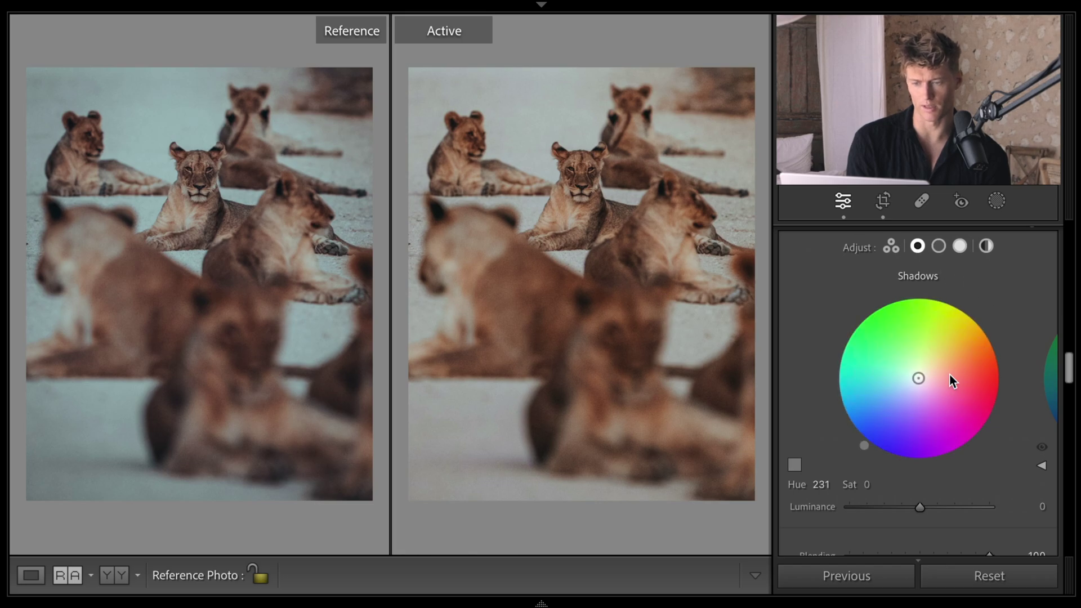
drag(919, 378, 912, 383)
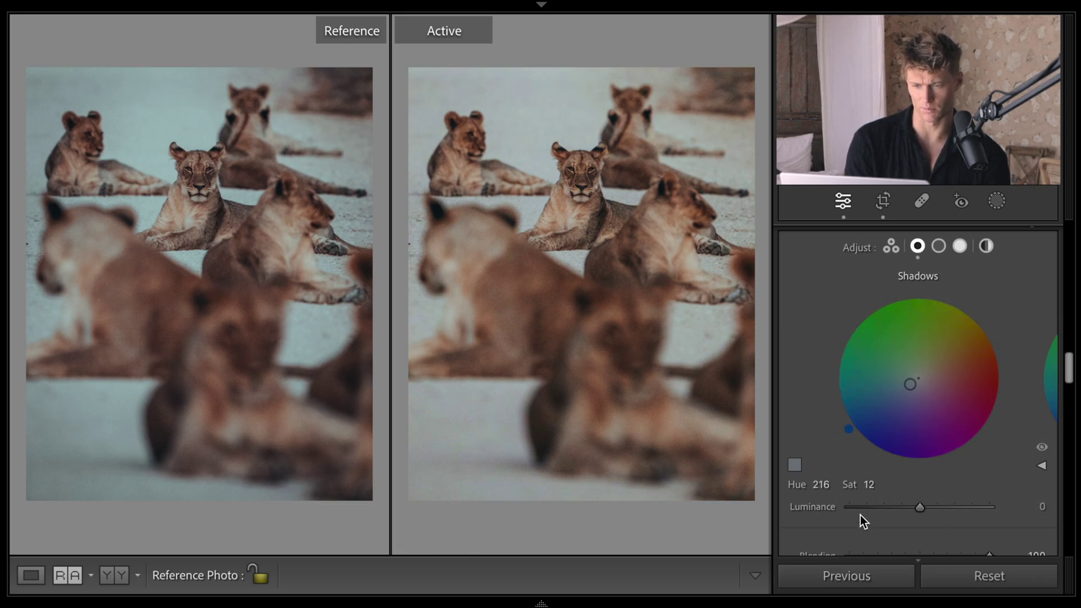
click(820, 484)
text(23)
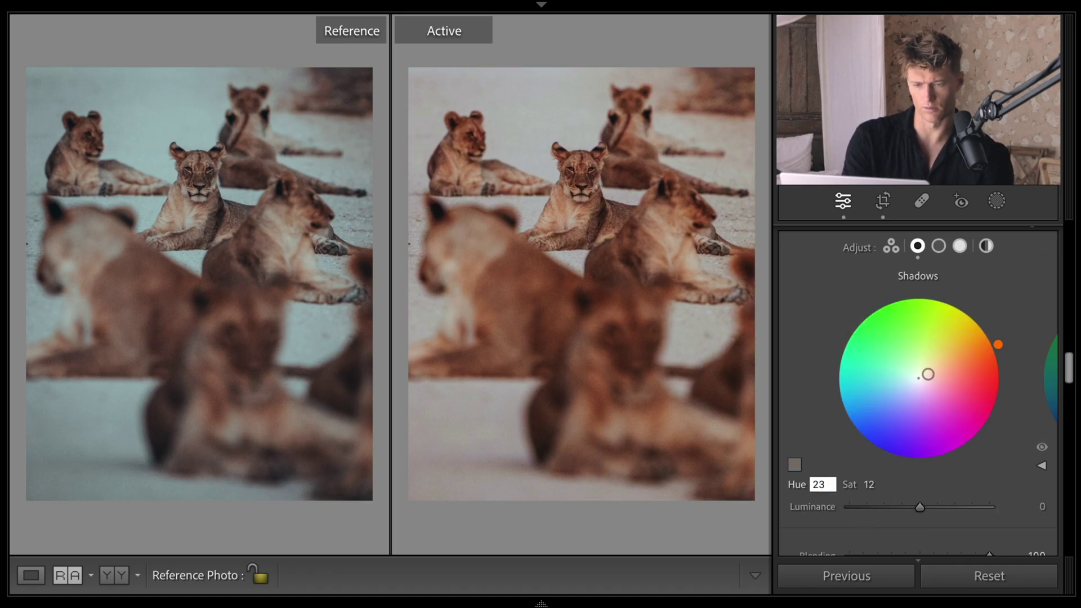
text(1)
key(Return)
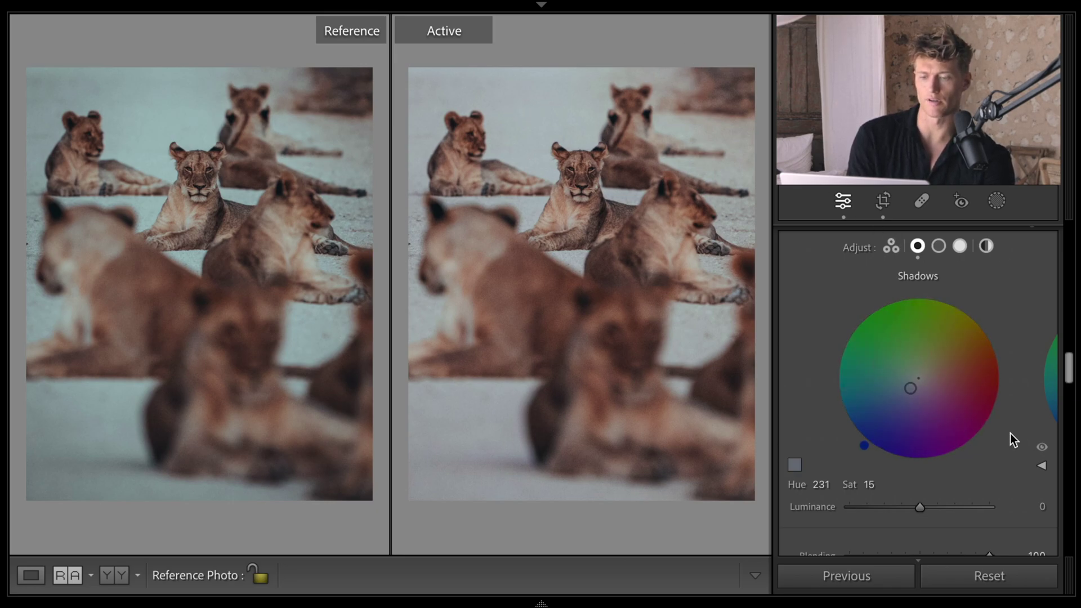
scroll(961, 468, up, 2)
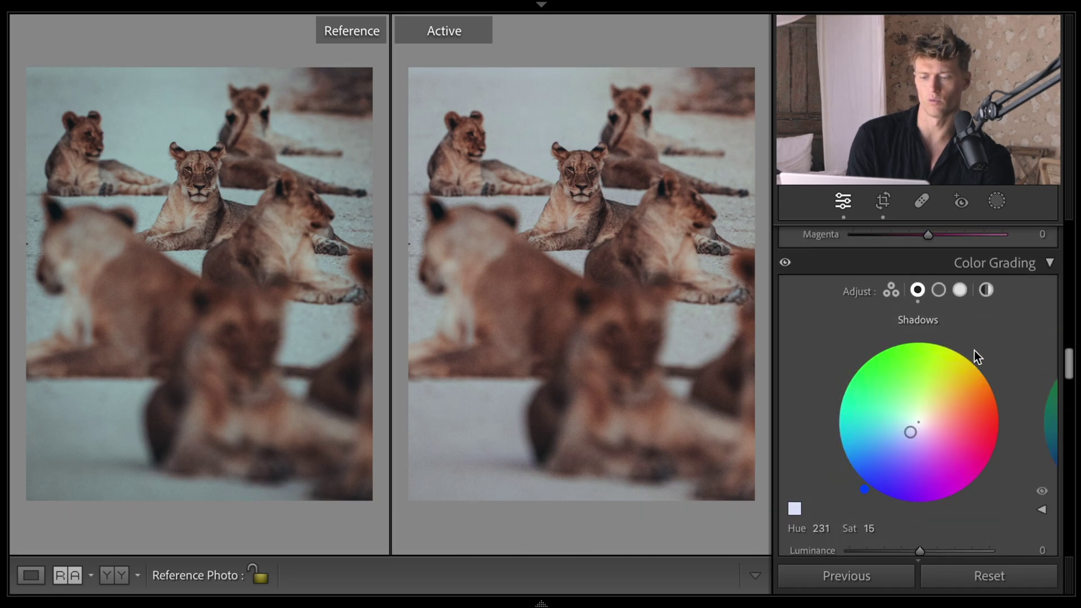
- Select the Highlights grading wheel and set its Saturation to 10
click(959, 290)
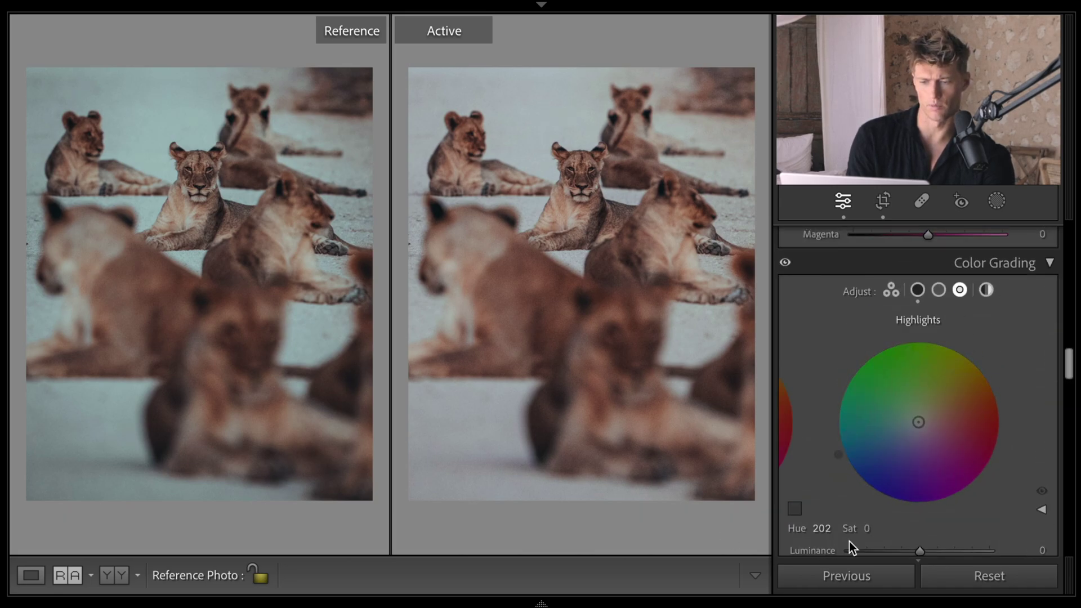
scroll(897, 526, down, 2)
click(867, 442)
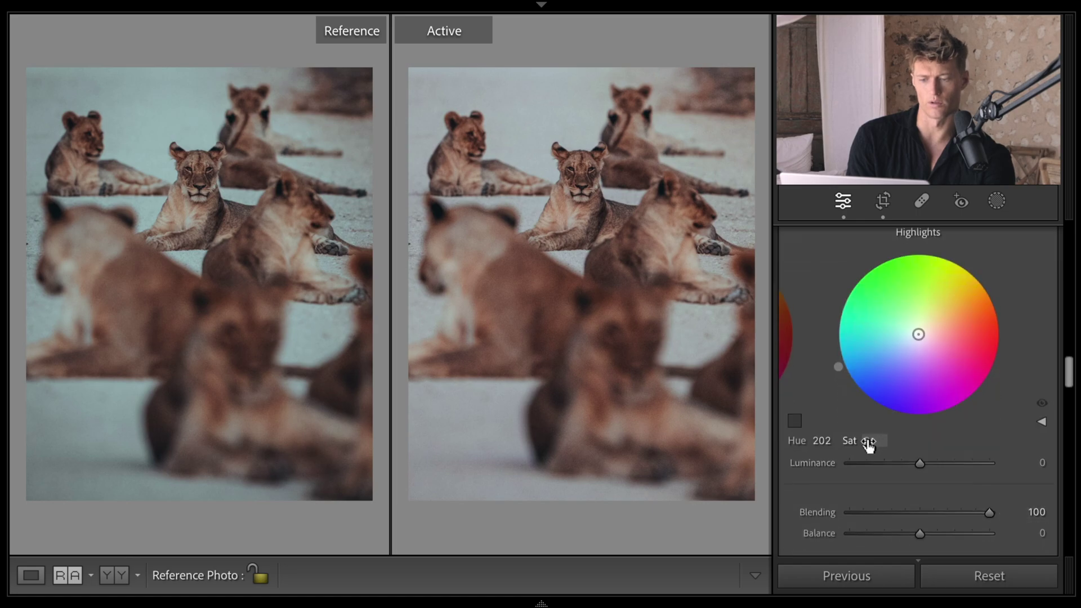
text(10)
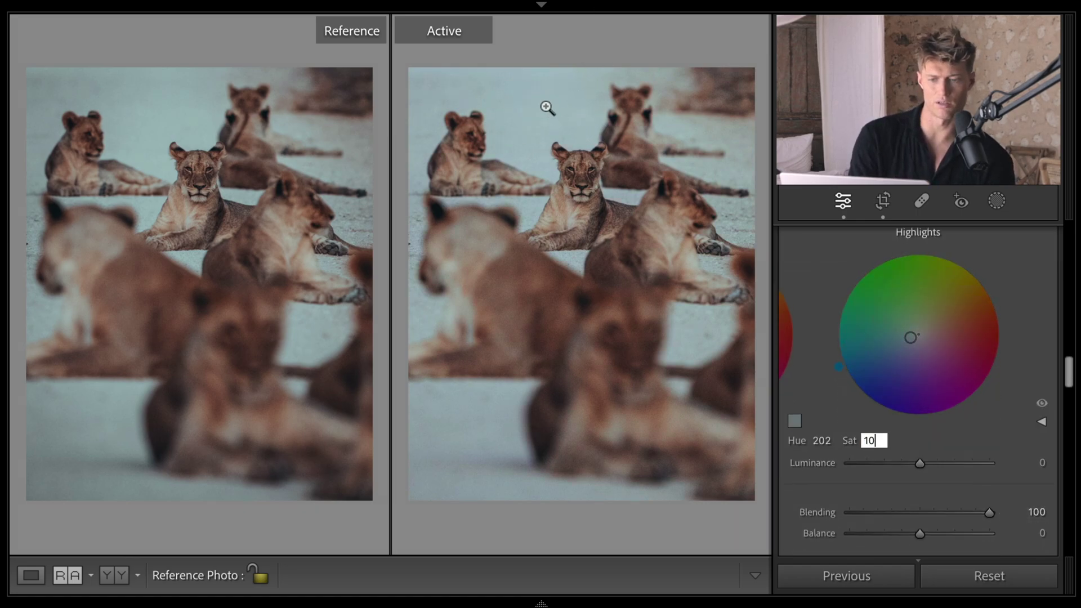
scroll(995, 393, down, 2)
drag(988, 404, 1008, 169)
scroll(977, 431, up, 5)
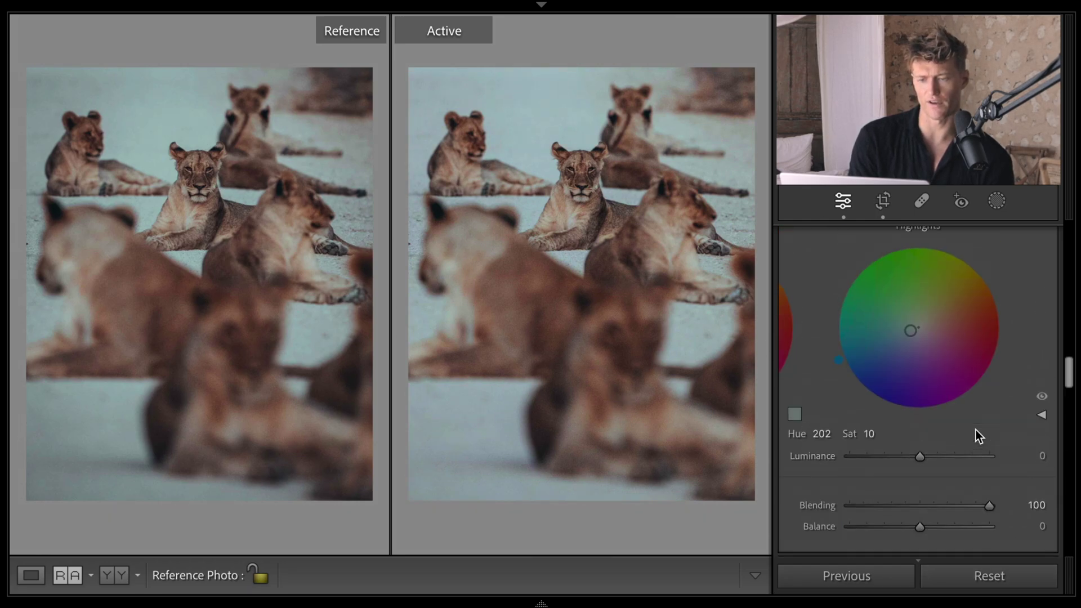
- Recheck the shadows grade, then fine-tune the highlights at Hue 202
click(919, 299)
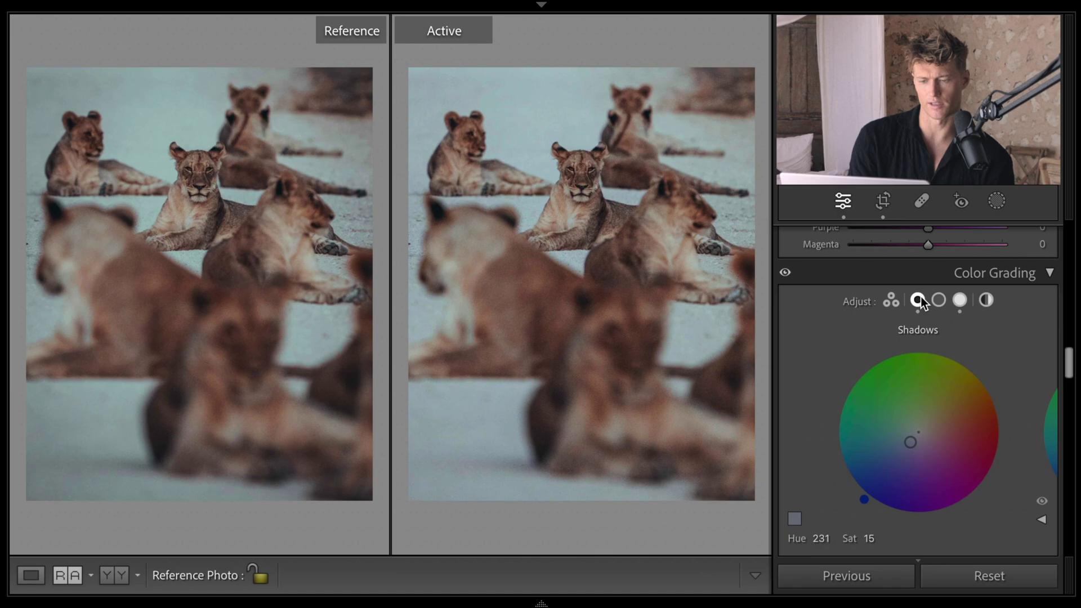
click(962, 299)
scroll(973, 353, down, 4)
scroll(973, 394, up, 3)
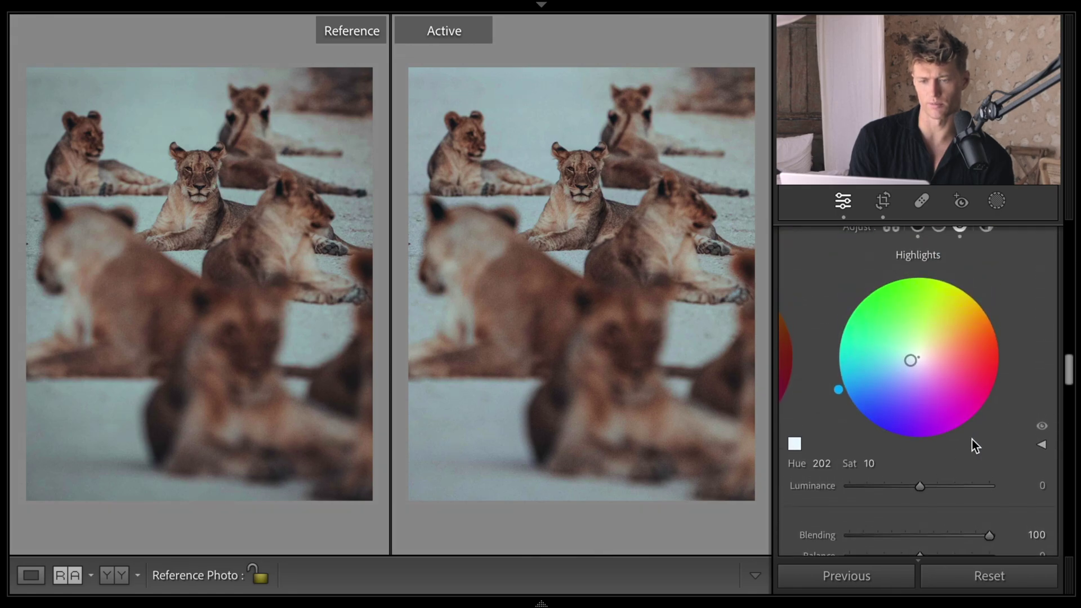
scroll(972, 440, down, 2)
mouse_move(985, 448)
mouse_down()
mouse_move(690, 408)
mouse_move(994, 448)
mouse_up()
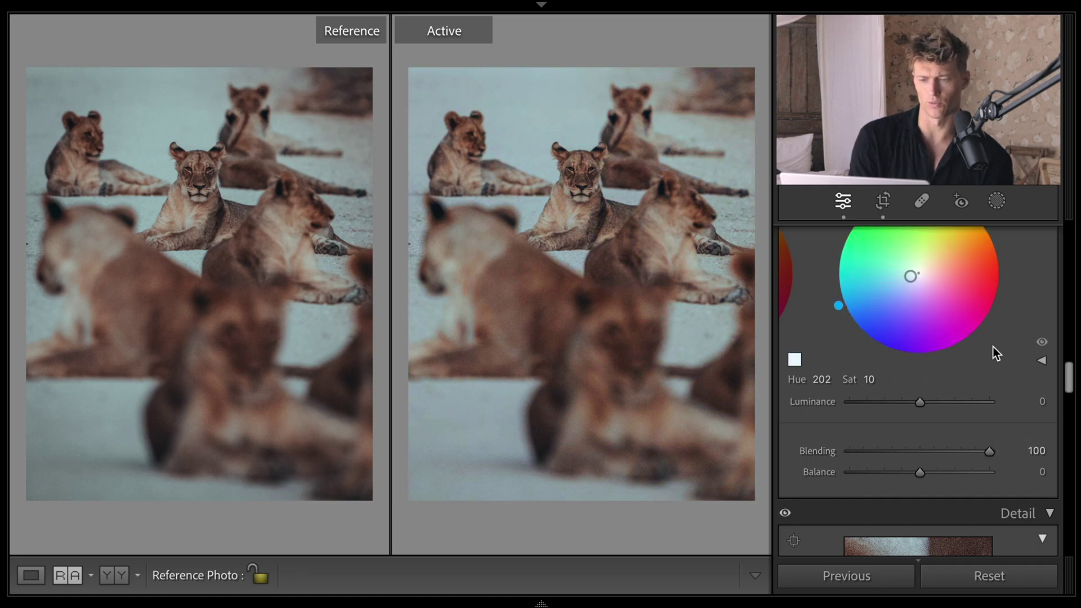
- Set Sharpening Amount to 62 and Masking to 59
scroll(993, 347, down, 5)
scroll(997, 340, down, 1)
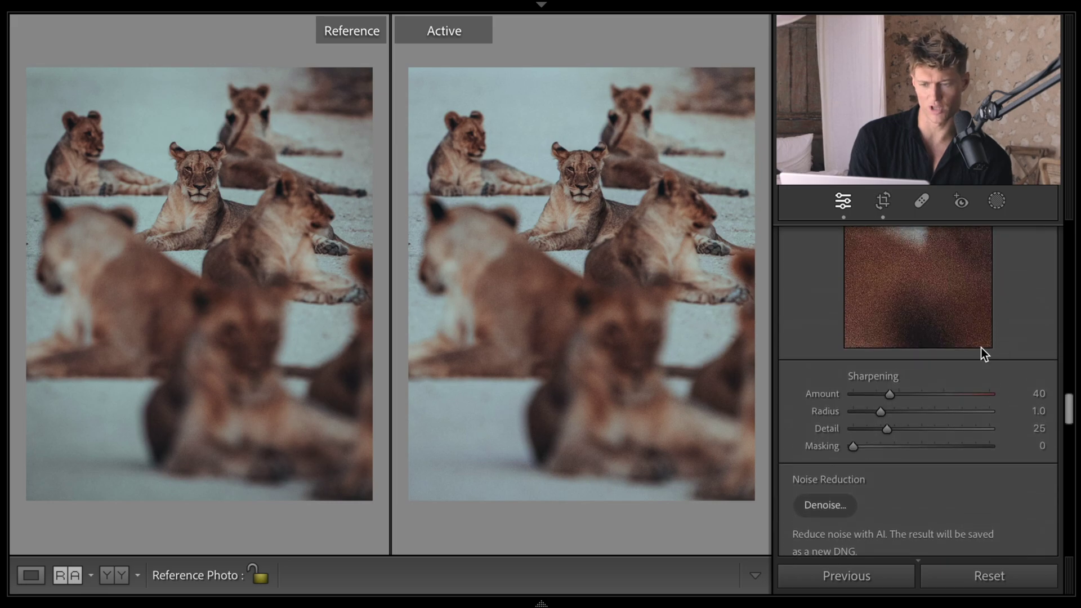
drag(924, 390, 909, 390)
click(923, 446)
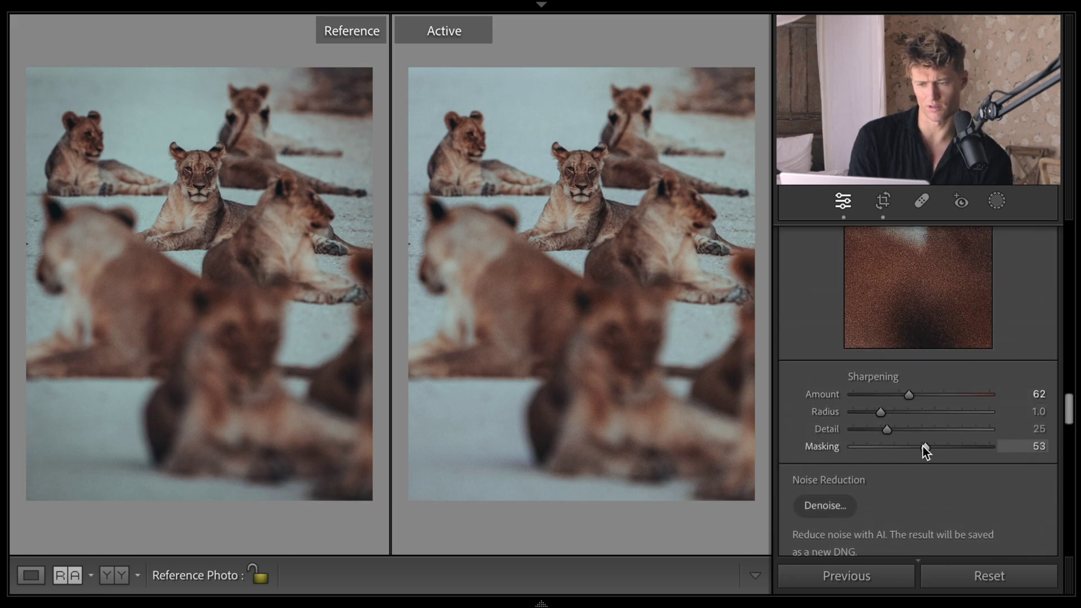
drag(924, 446, 931, 446)
- Add a -10 post-crop vignette to darken the corners
scroll(989, 443, down, 3)
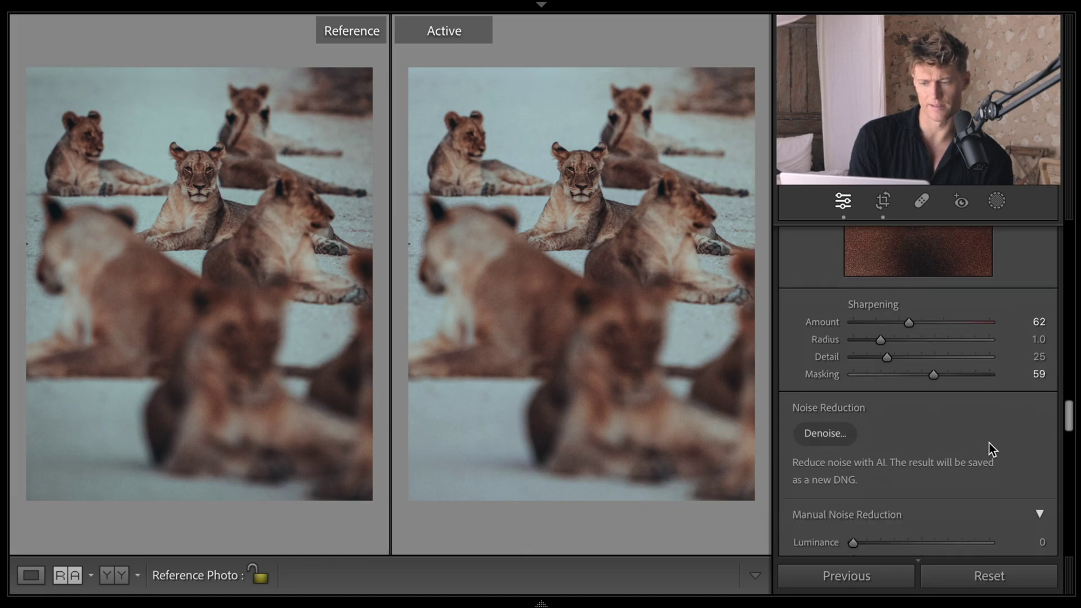
scroll(988, 444, down, 10)
scroll(988, 444, up, 4)
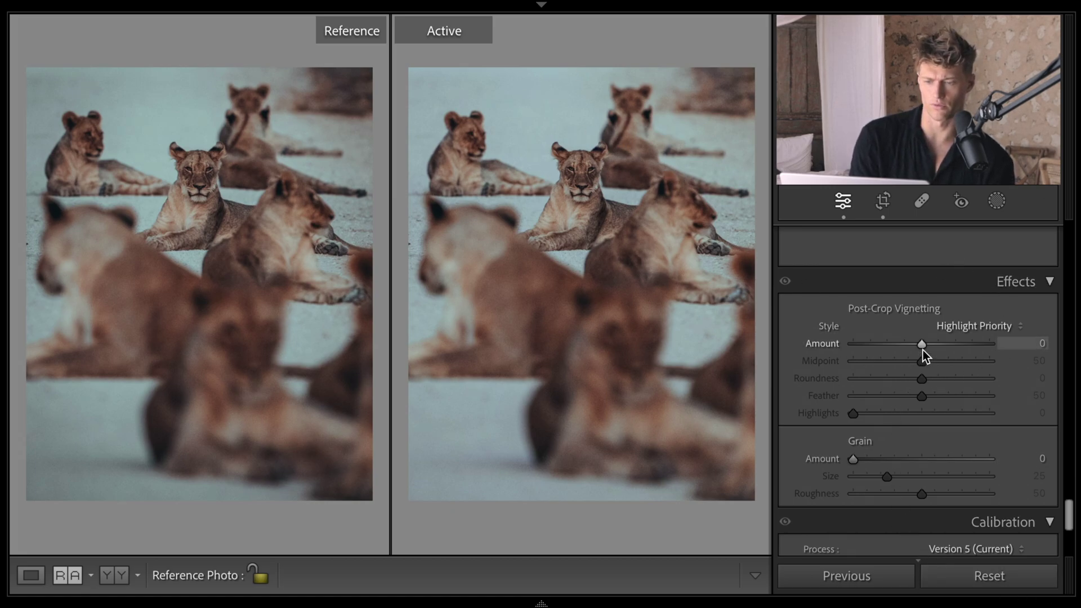
drag(922, 347, 911, 346)
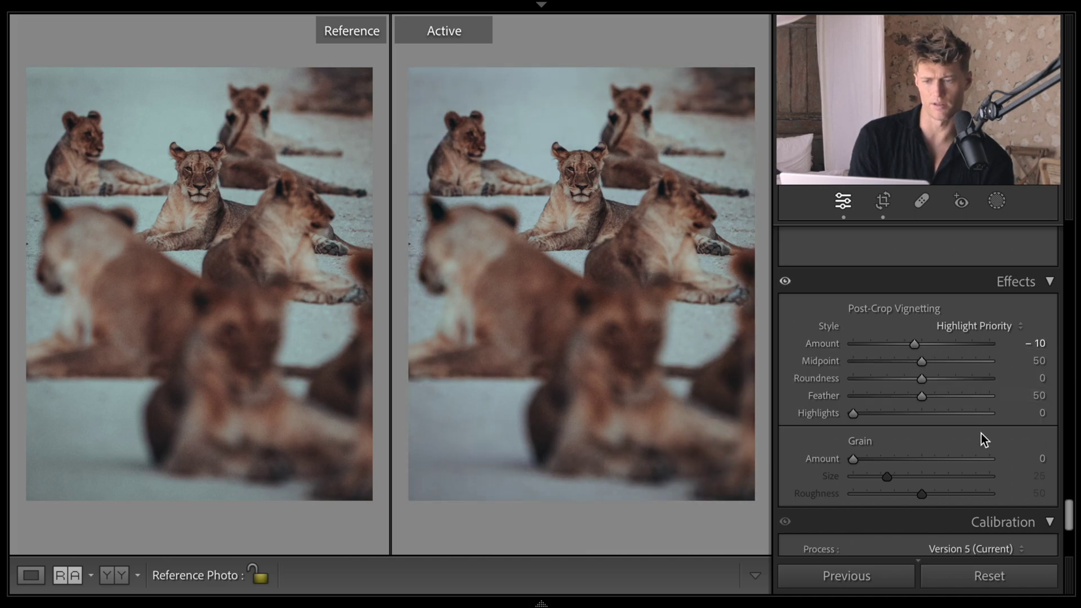
- Set the Calibration Blue Primary Hue to -5, undoing a test shift toward -100
scroll(981, 434, up, 10)
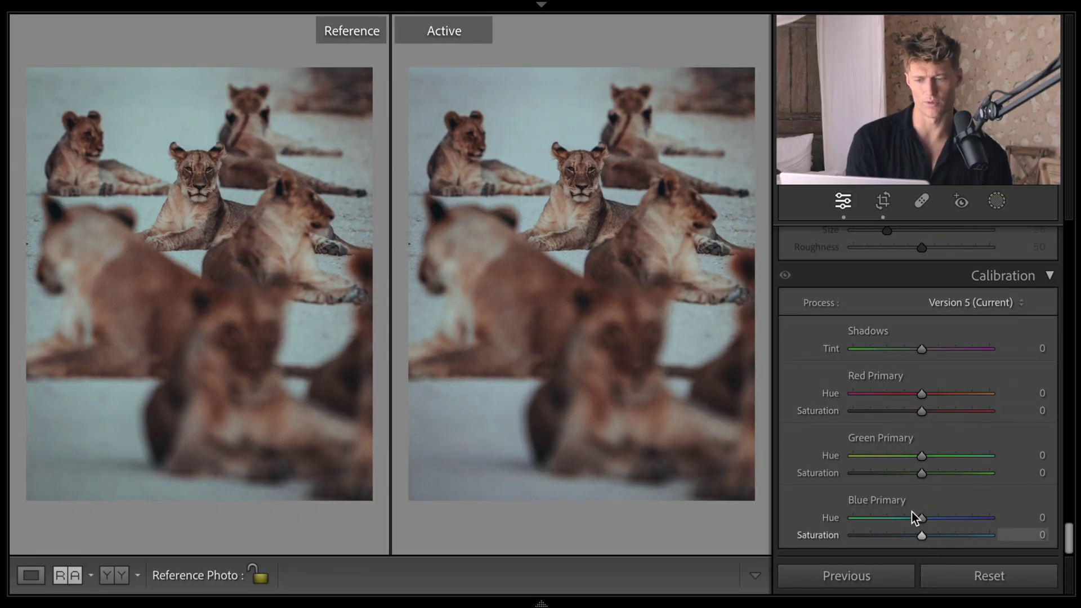
drag(920, 515, 913, 516)
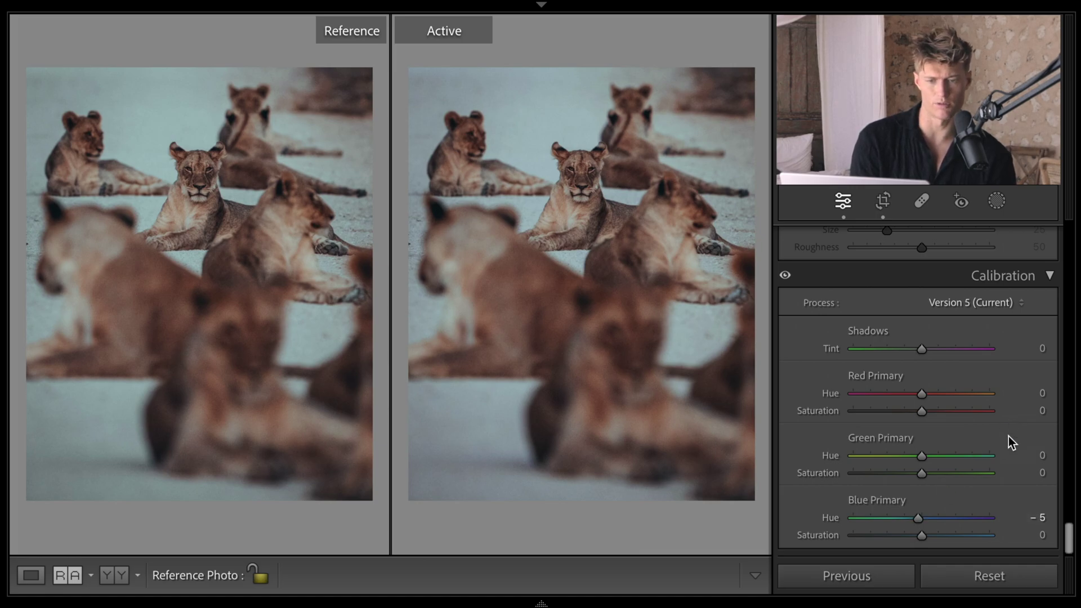
drag(913, 519, 833, 518)
key(ctrl+z)
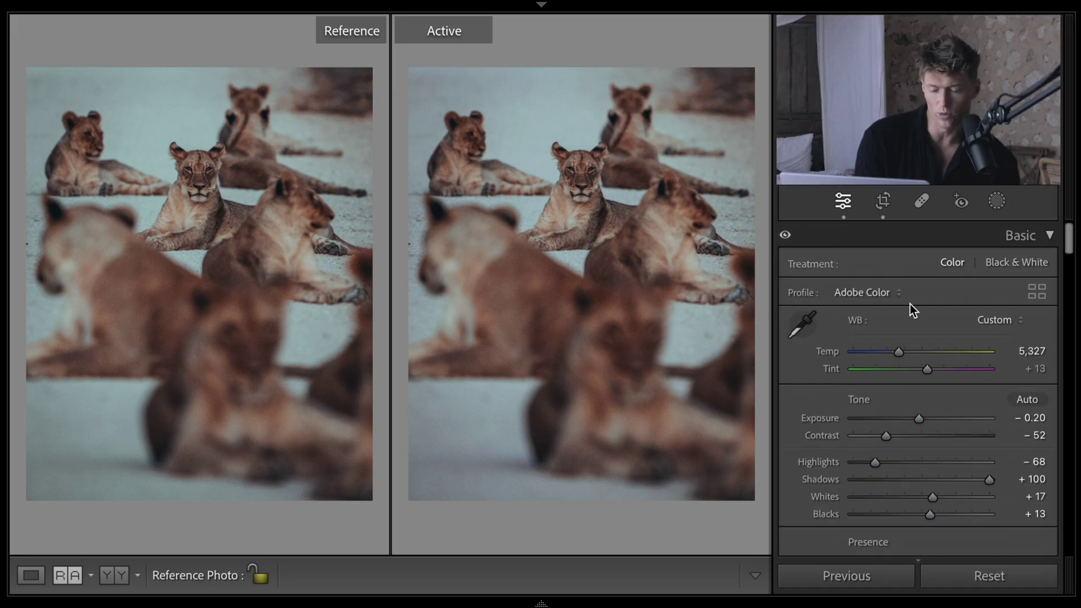
- Scroll the Develop panels back up to the Color Grading Highlights controls
scroll(910, 304, down, 15)
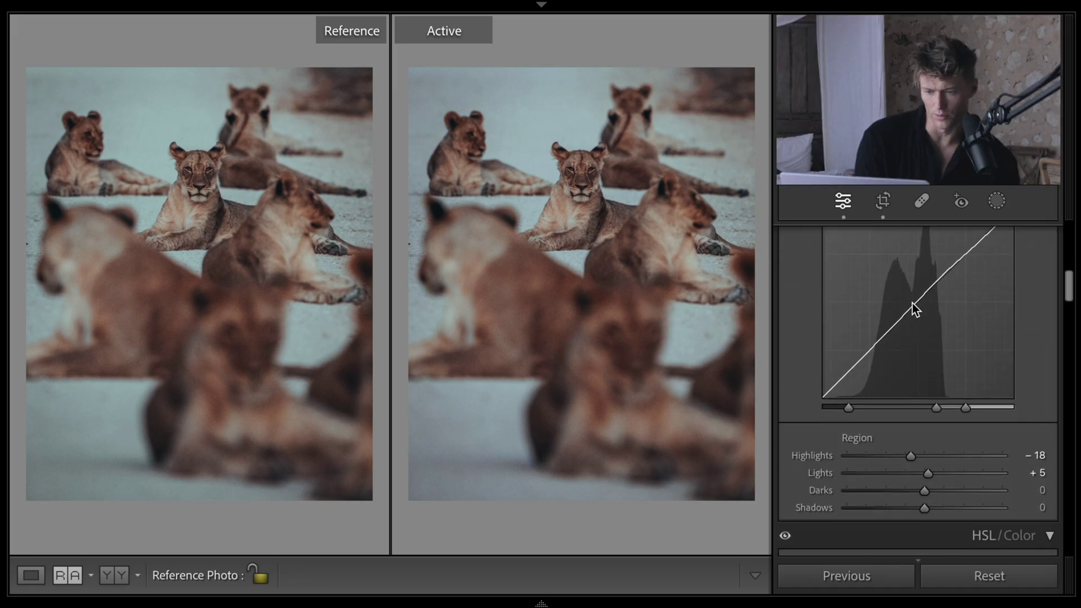
scroll(913, 307, down, 10)
scroll(913, 307, up, 3)
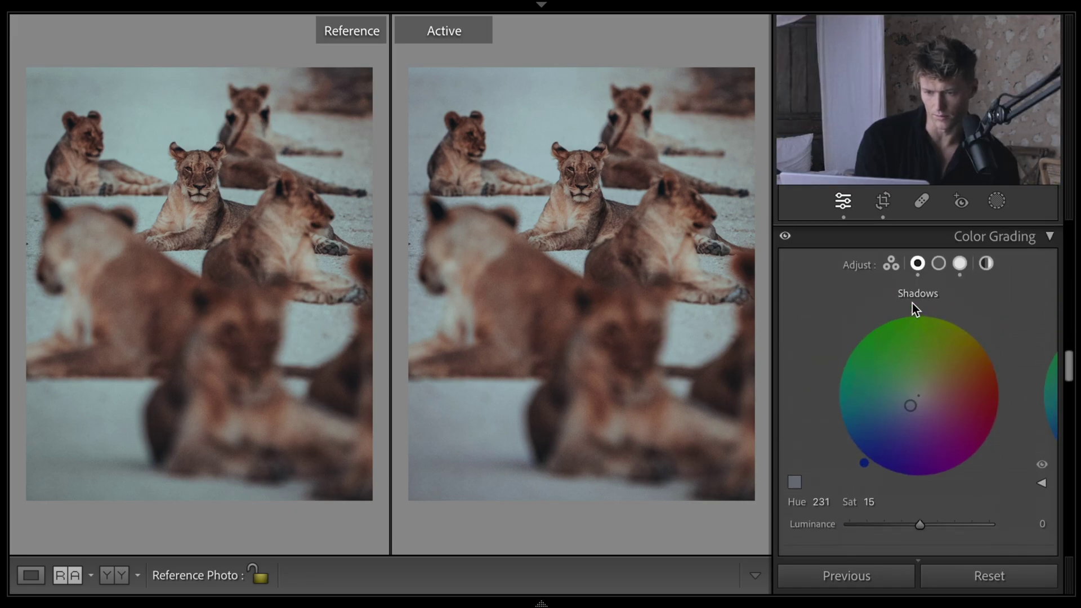
scroll(1013, 395, down, 5)
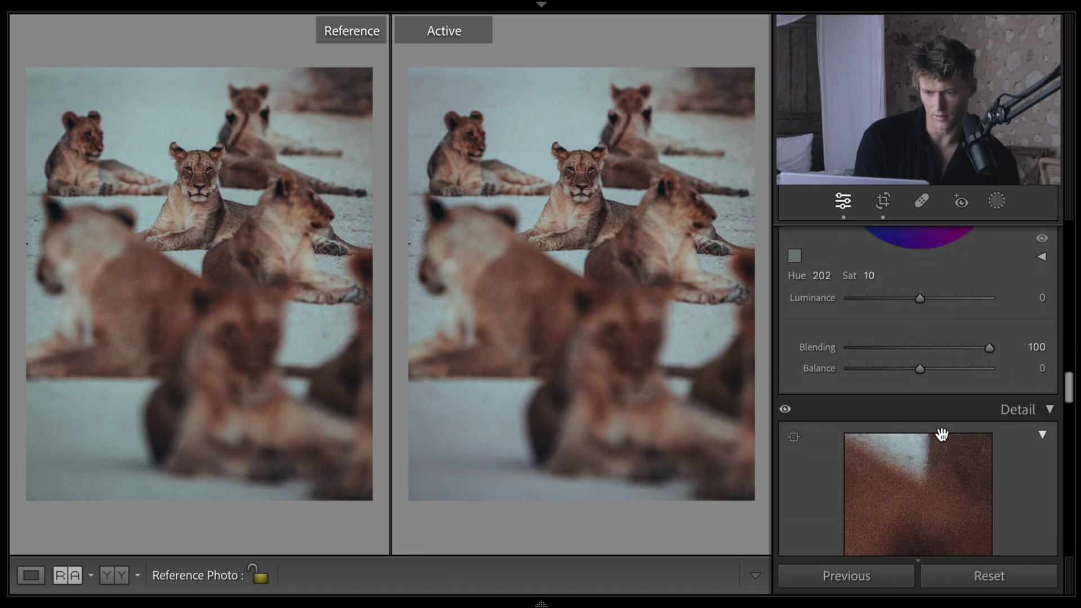
scroll(940, 434, up, 2)
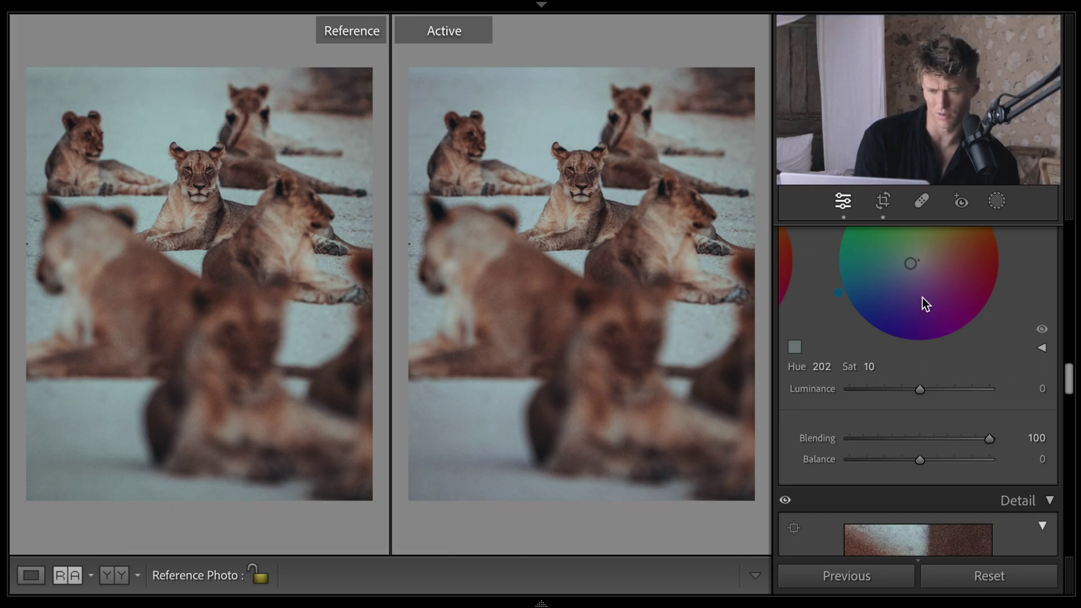
scroll(901, 327, up, 2)
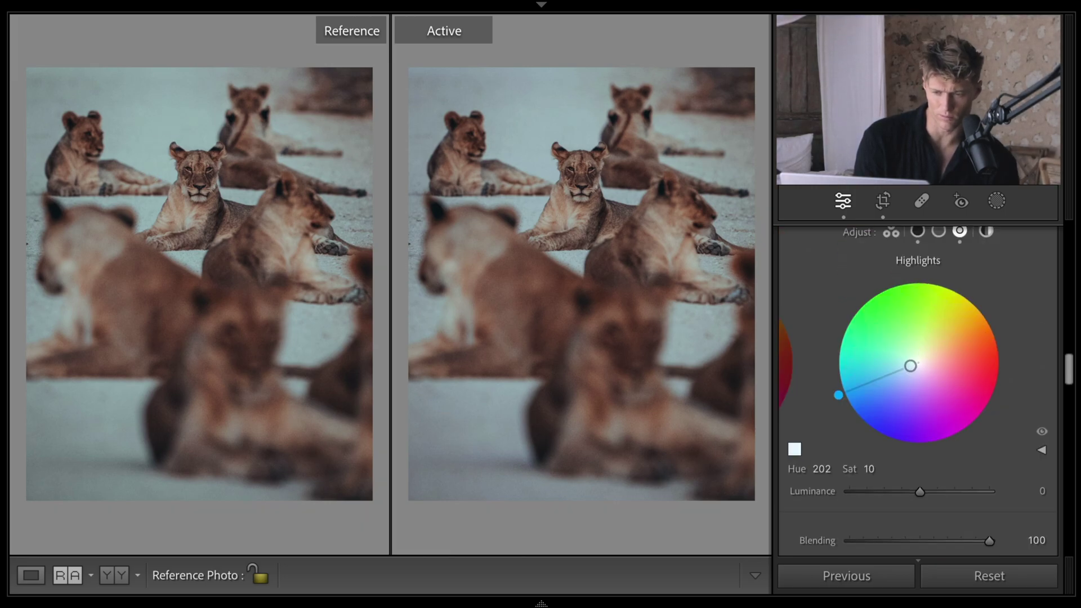